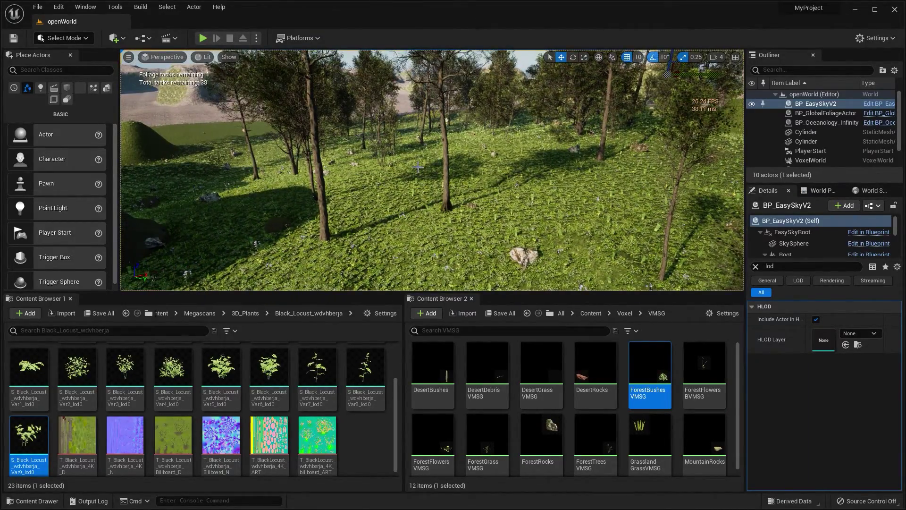
- Fly through the forest in the openWorld level to examine the trees and ground foliage
{"action": "right_click_drag", "start_coordinate": [432, 170], "coordinate": [465, 139]}
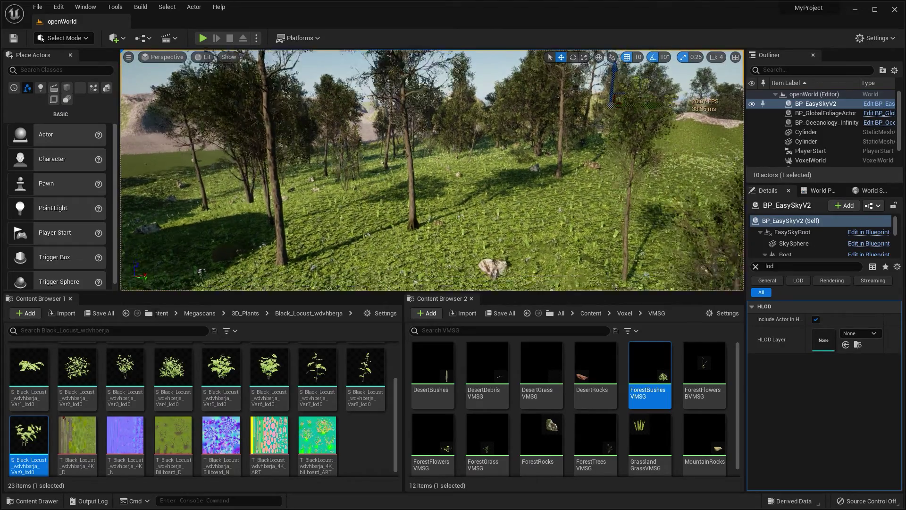
{"action": "key", "text": "w"}
{"action": "key", "text": "w"}
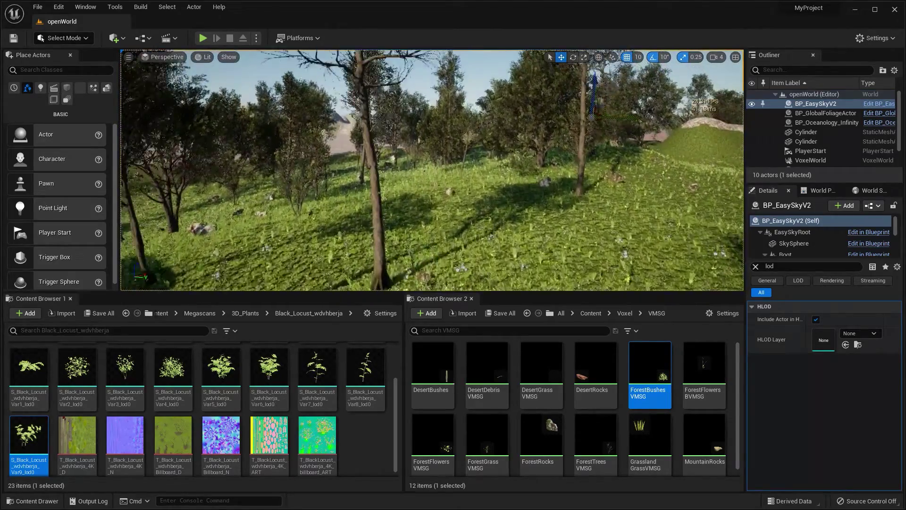
{"action": "key", "text": "w"}
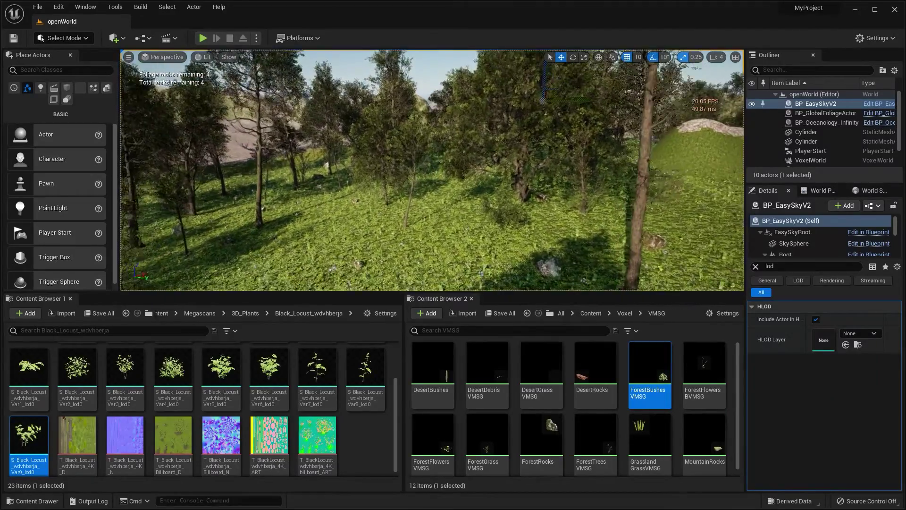
{"action": "key", "text": "w"}
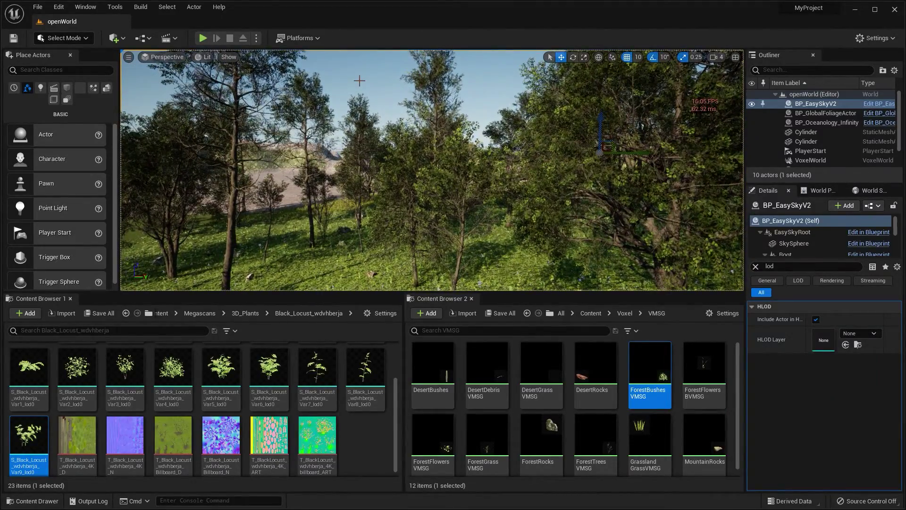
{"action": "key", "text": "w"}
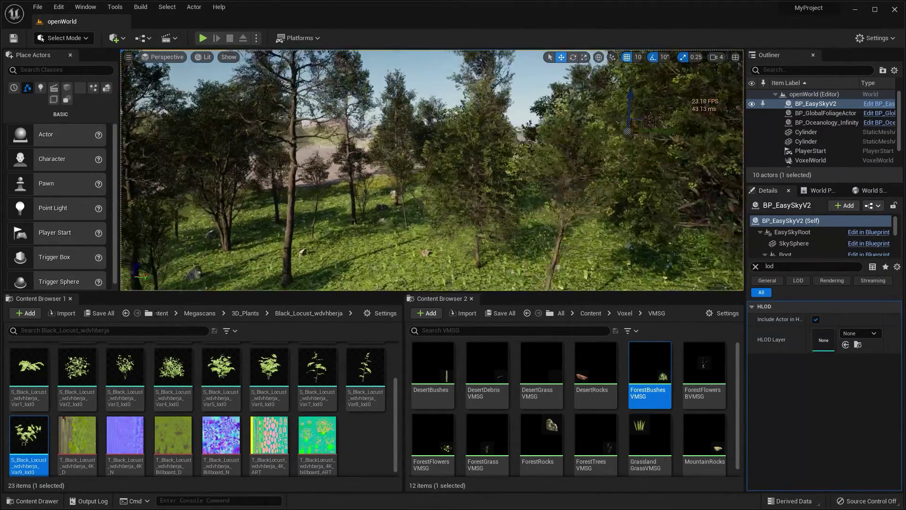
{"action": "key", "text": "w"}
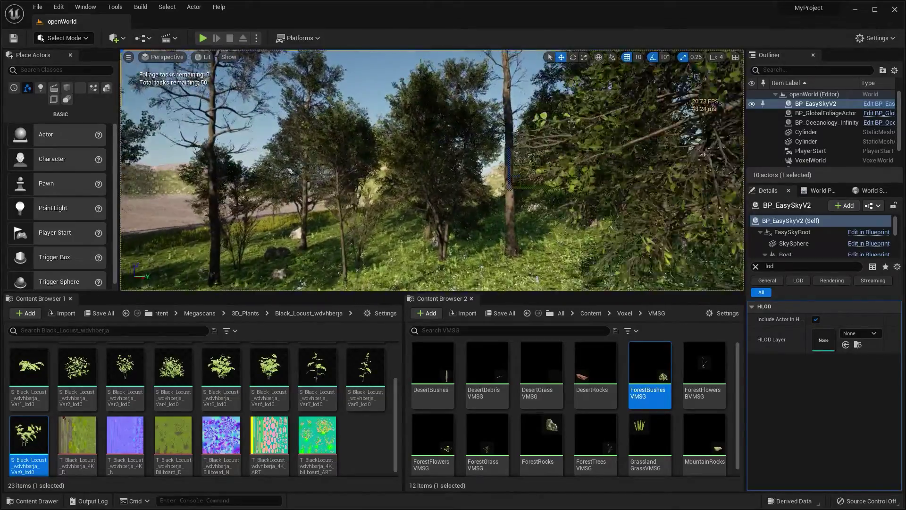
{"action": "key", "text": "w"}
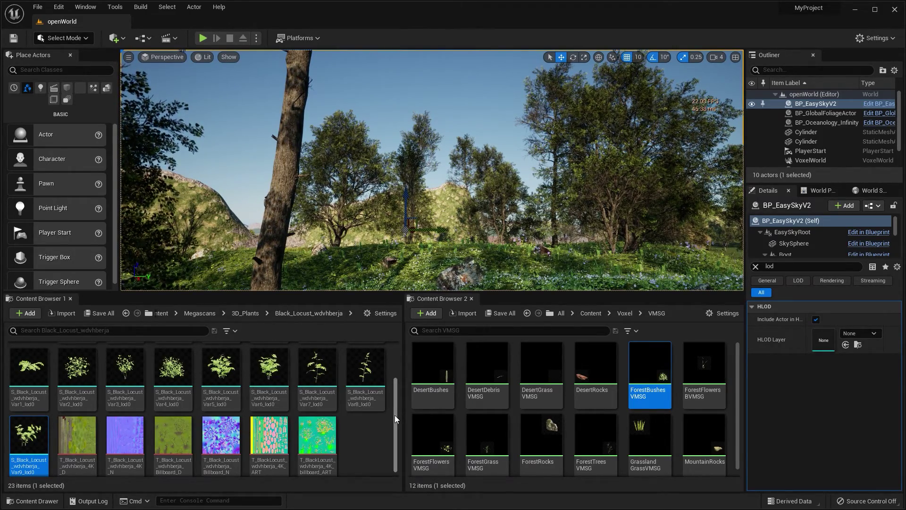
- Open the SM_BlackAlder_Field_01_PP mesh from Megascans/BlackAlder/Geometry/PivotPainter and view the whole tree
{"action": "scroll", "coordinate": [394, 415], "scroll_direction": "up", "scroll_amount": 3}
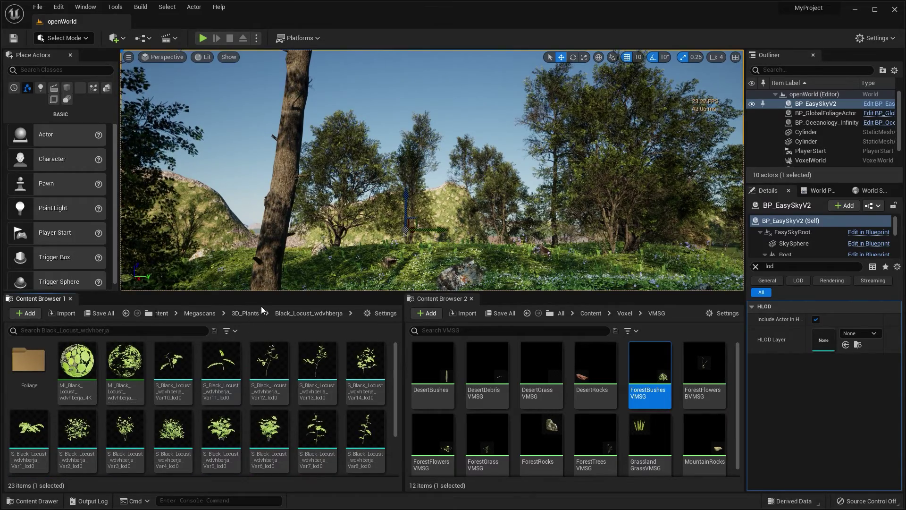
{"action": "left_click", "coordinate": [209, 313]}
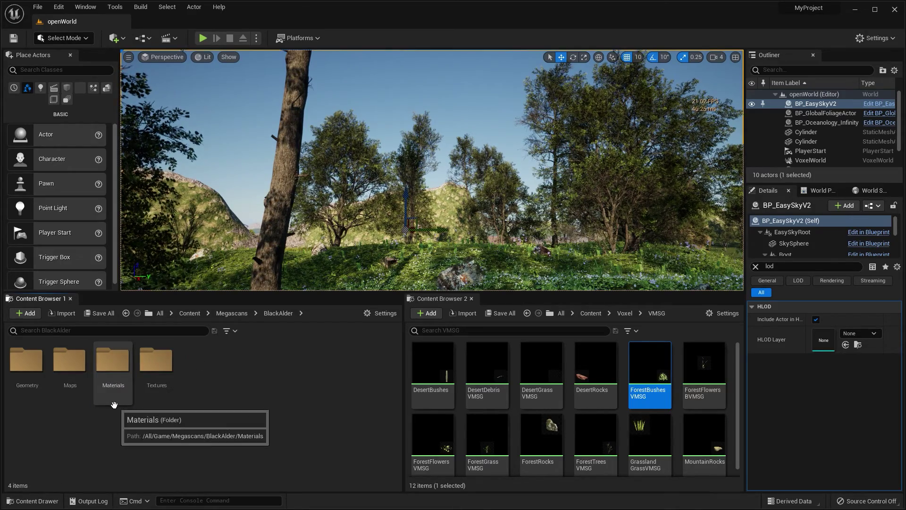
{"action": "left_click", "coordinate": [34, 372]}
{"action": "double_click", "coordinate": [38, 378]}
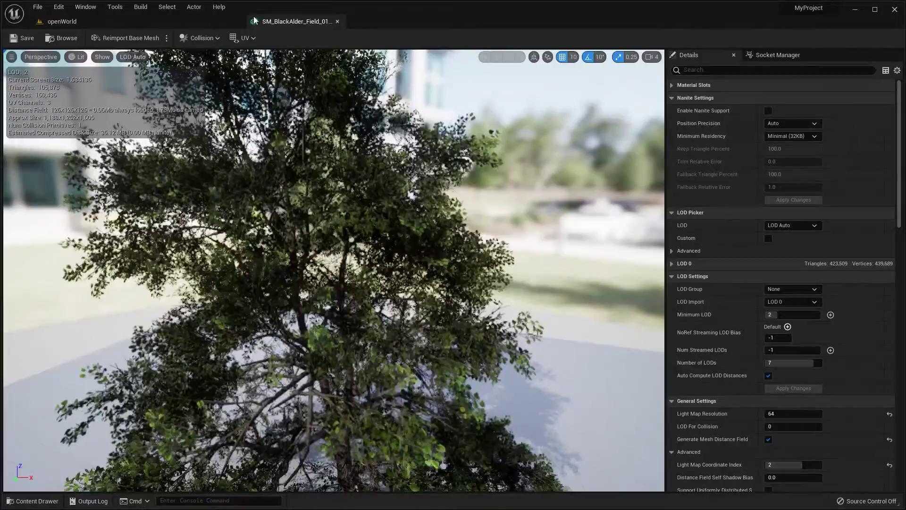
{"action": "scroll", "coordinate": [334, 269], "scroll_direction": "down", "scroll_amount": 4}
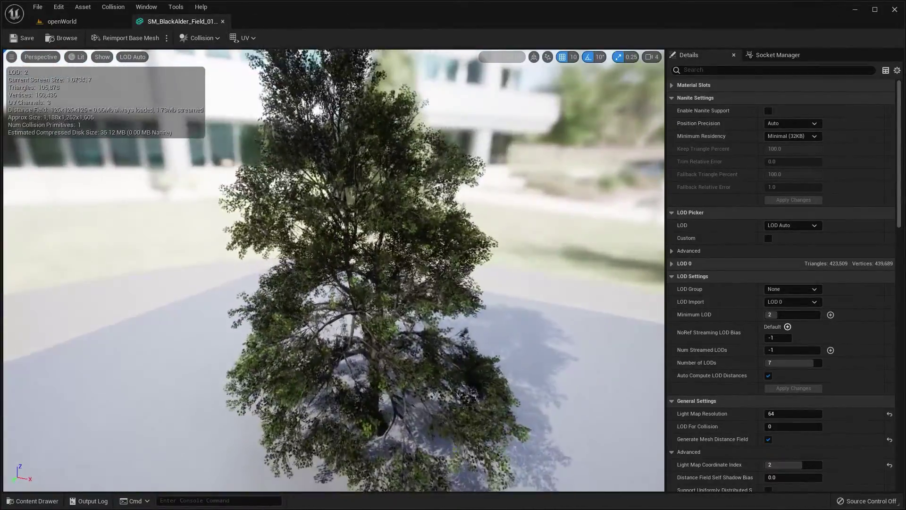
{"action": "left_click_drag", "start_coordinate": [334, 270], "coordinate": [311, 248], "text": "alt"}
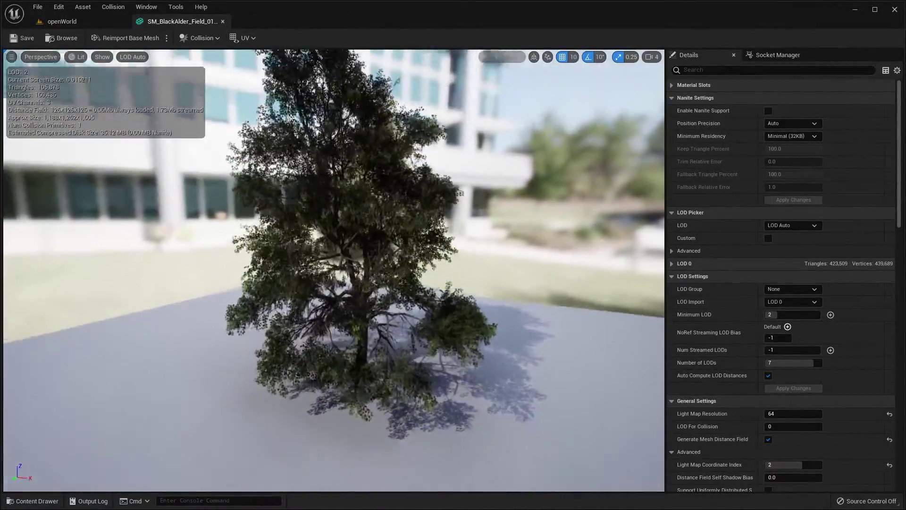
{"action": "key", "text": "w"}
{"action": "right_click_drag", "start_coordinate": [333, 270], "coordinate": [334, 243]}
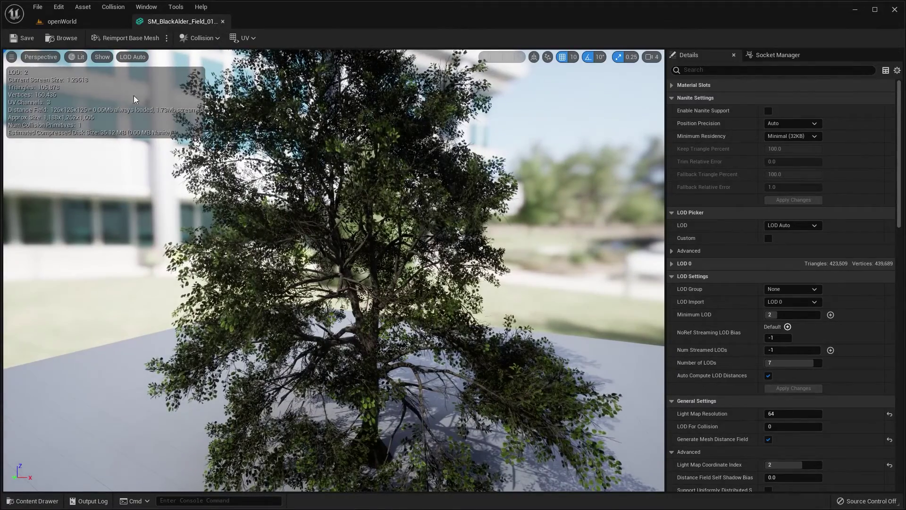
- Return to the openWorld level and examine the trees placed in the forest
{"action": "left_click", "coordinate": [75, 22]}
{"action": "right_click_drag", "start_coordinate": [470, 200], "coordinate": [502, 200]}
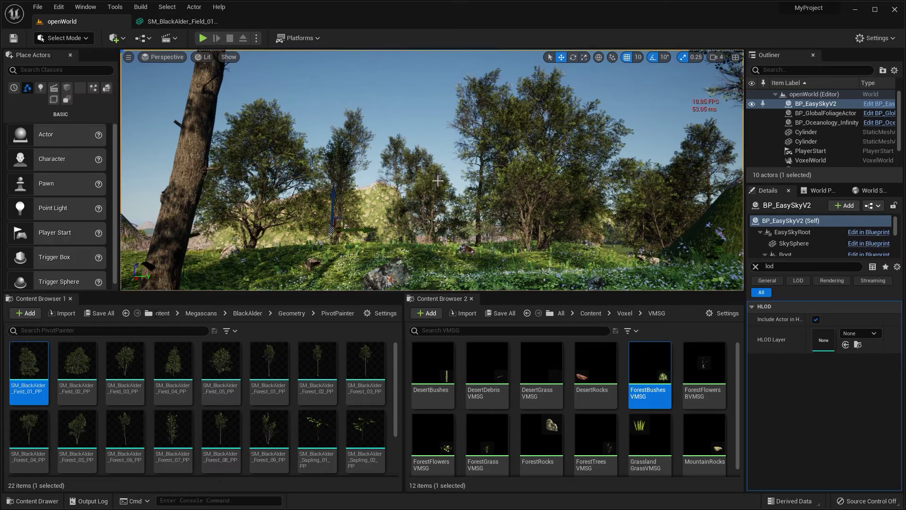
{"action": "key", "text": "w"}
{"action": "right_click_drag", "start_coordinate": [397, 164], "coordinate": [410, 171]}
{"action": "key", "text": "q"}
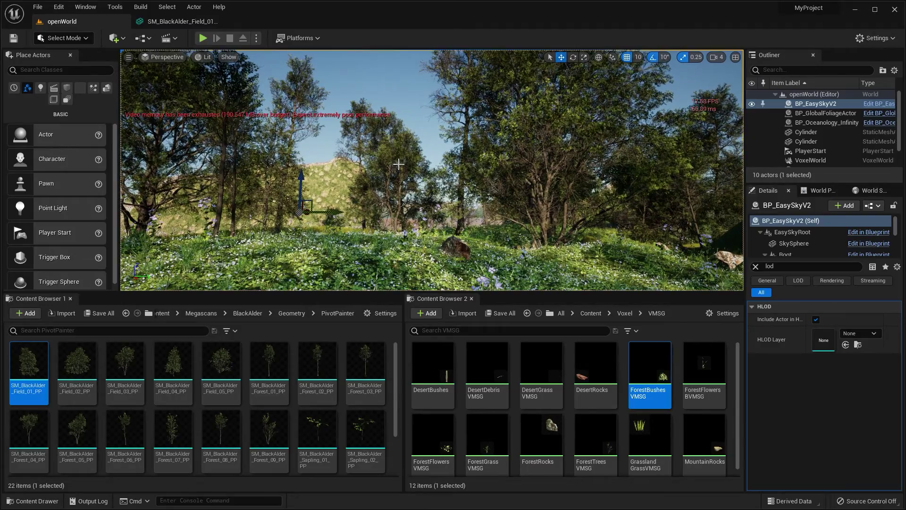
- Go back to the black alder mesh and examine its foliage and branches up close alongside its Minimum LOD setting
{"action": "left_click", "coordinate": [182, 22]}
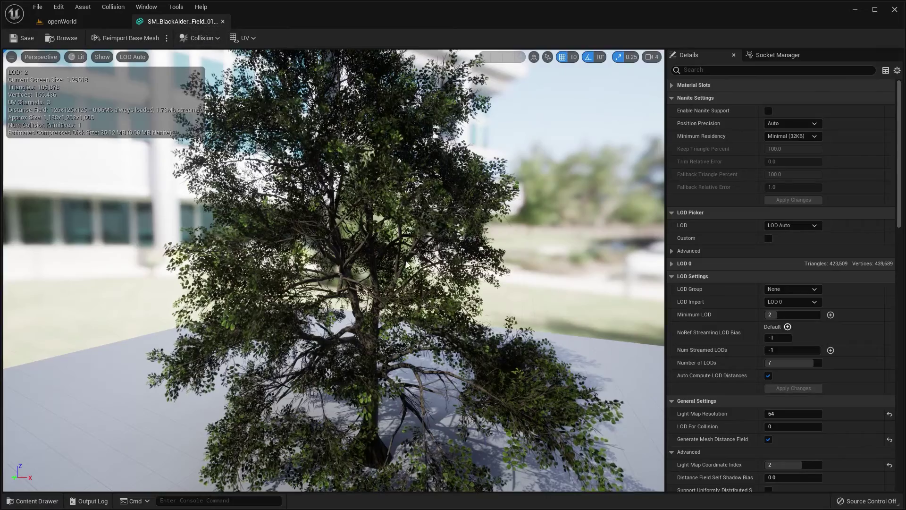
{"action": "mouse_move", "coordinate": [327, 232]}
{"action": "right_mouse_down"}
{"action": "mouse_move", "coordinate": [331, 246]}
{"action": "mouse_move", "coordinate": [341, 231]}
{"action": "right_mouse_up"}
{"action": "key", "text": "w"}
{"action": "key", "text": "q"}
{"action": "key", "text": "d"}
{"action": "right_click_drag", "start_coordinate": [388, 265], "coordinate": [393, 257]}
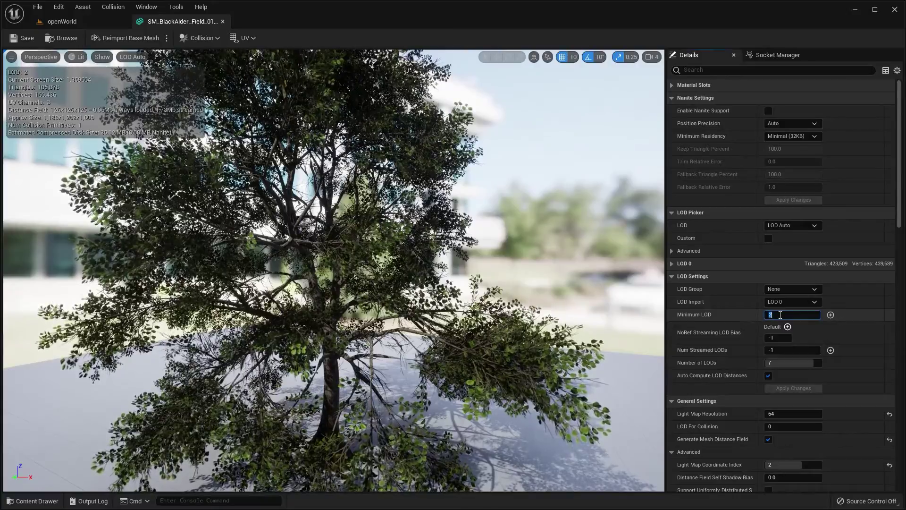
{"action": "key", "text": "w"}
{"action": "right_click_drag", "start_coordinate": [608, 290], "coordinate": [599, 289]}
- Preview the black alder mesh at LOD 0 and inspect its leaves and branches up close
{"action": "left_click", "coordinate": [791, 227]}
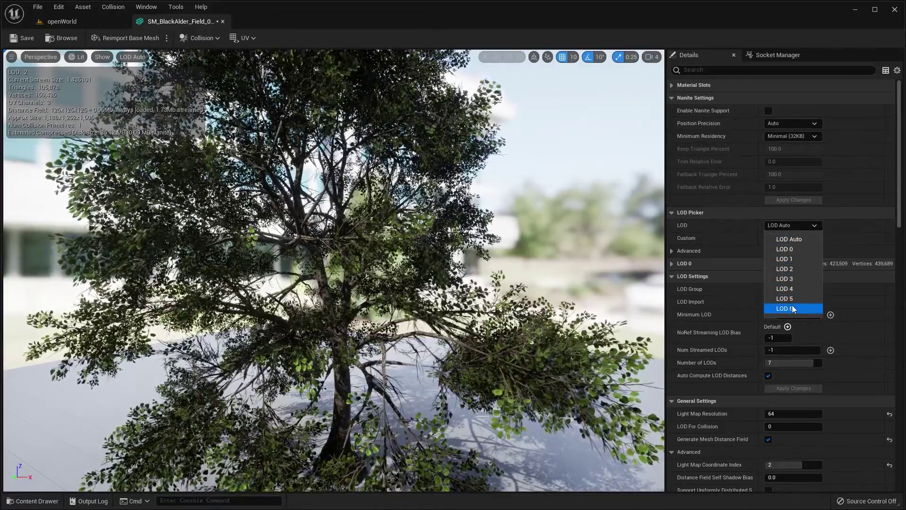
{"action": "left_click", "coordinate": [791, 250]}
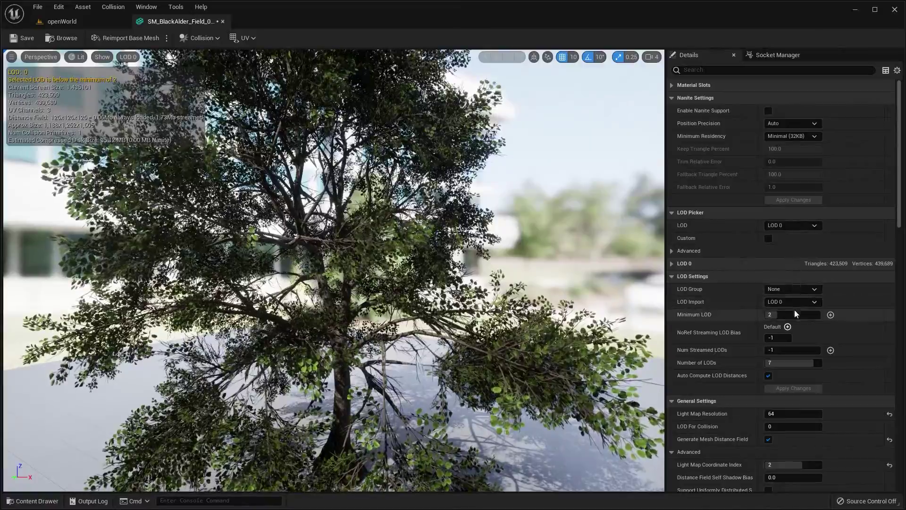
{"action": "left_click_drag", "start_coordinate": [338, 232], "coordinate": [303, 177]}
{"action": "scroll", "coordinate": [347, 202], "scroll_direction": "up", "scroll_amount": 2}
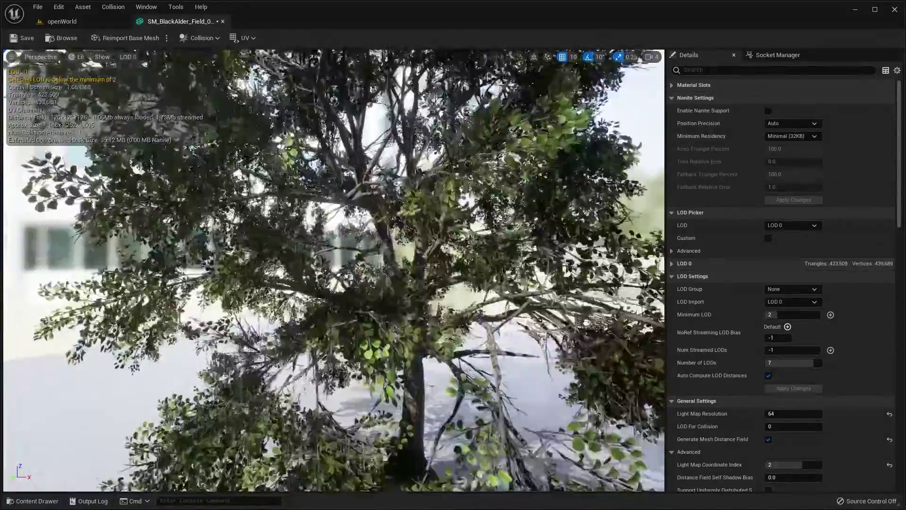
{"action": "mouse_move", "coordinate": [380, 248]}
{"action": "left_mouse_down"}
{"action": "mouse_move", "coordinate": [387, 279]}
{"action": "mouse_move", "coordinate": [379, 248]}
{"action": "left_mouse_up"}
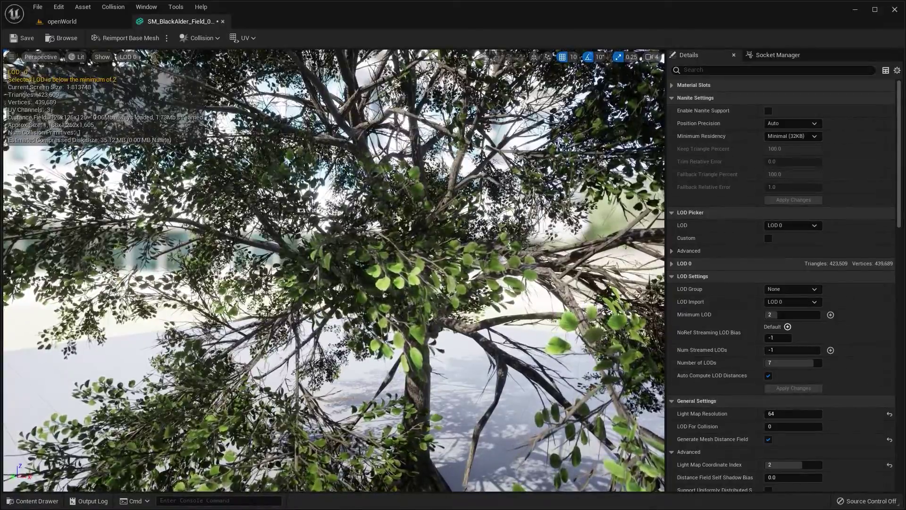
{"action": "right_click_drag", "start_coordinate": [431, 254], "coordinate": [451, 254]}
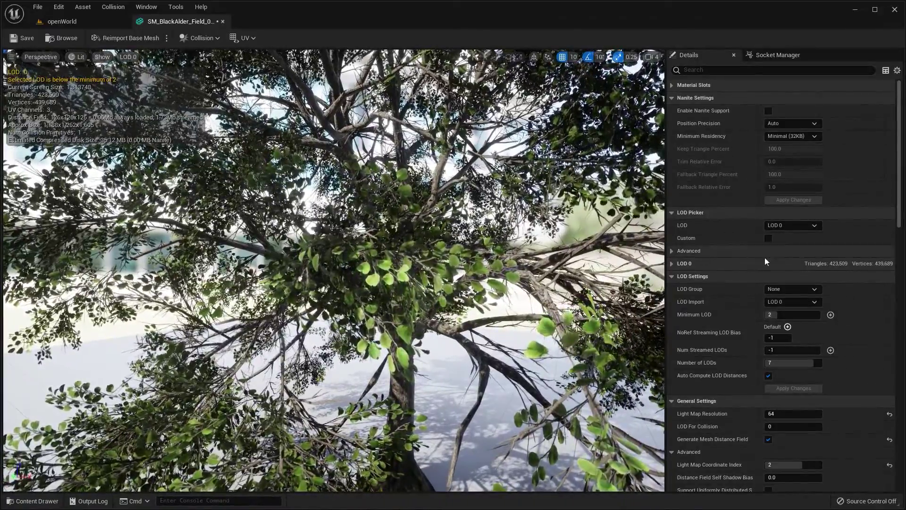
- Compare the LOD 0 tree from near and far and review the mesh's LOD settings
{"action": "left_click", "coordinate": [788, 227]}
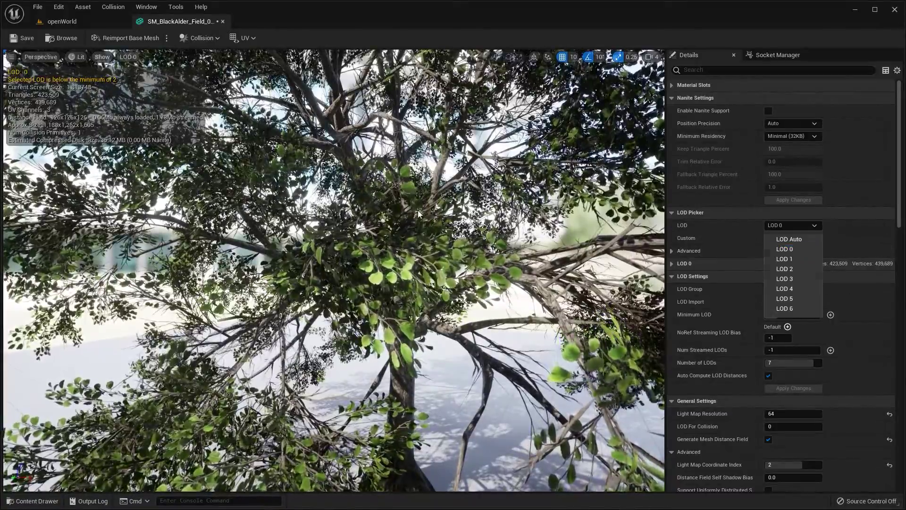
{"action": "left_click", "coordinate": [609, 251]}
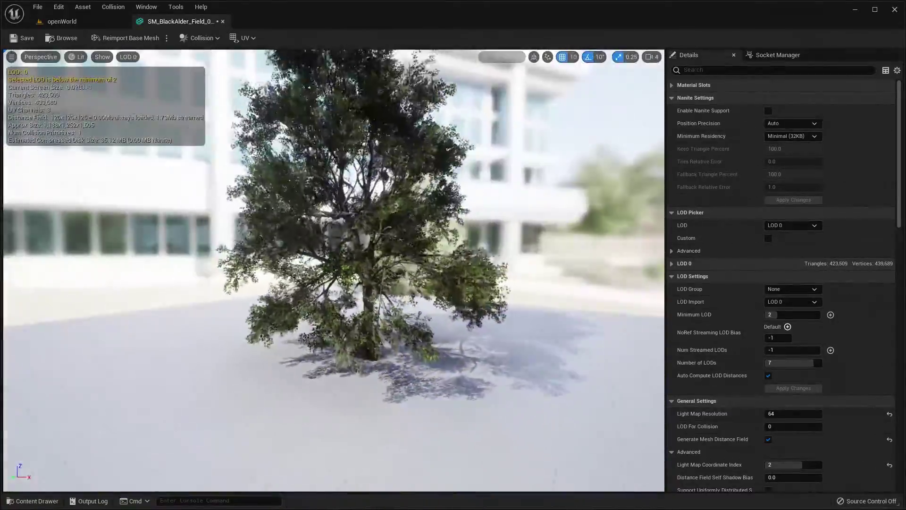
{"action": "scroll", "coordinate": [334, 271], "scroll_direction": "up", "scroll_amount": 5}
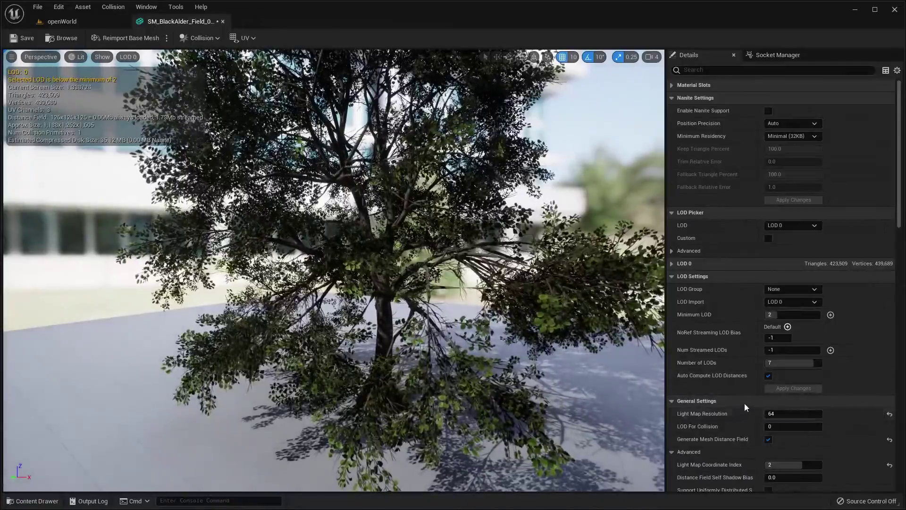
{"action": "scroll", "coordinate": [750, 397], "scroll_direction": "down", "scroll_amount": 3}
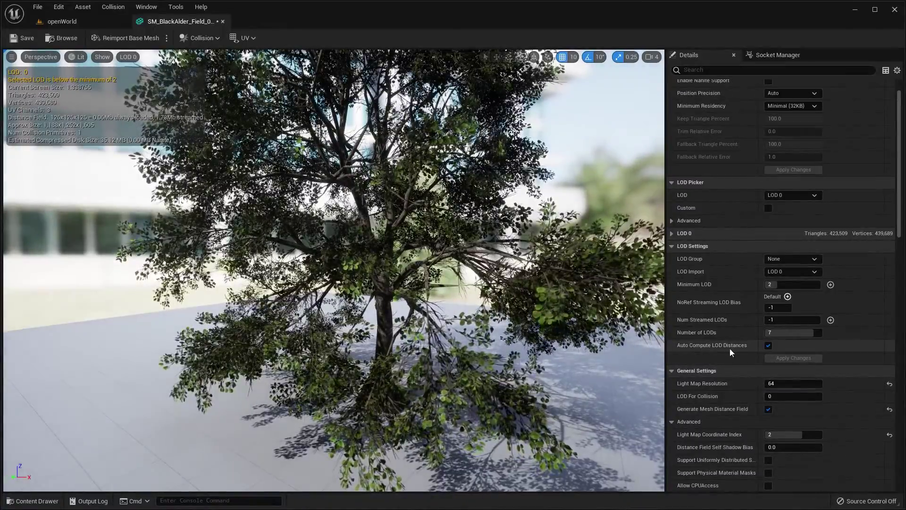
{"action": "scroll", "coordinate": [334, 271], "scroll_direction": "up", "scroll_amount": 3}
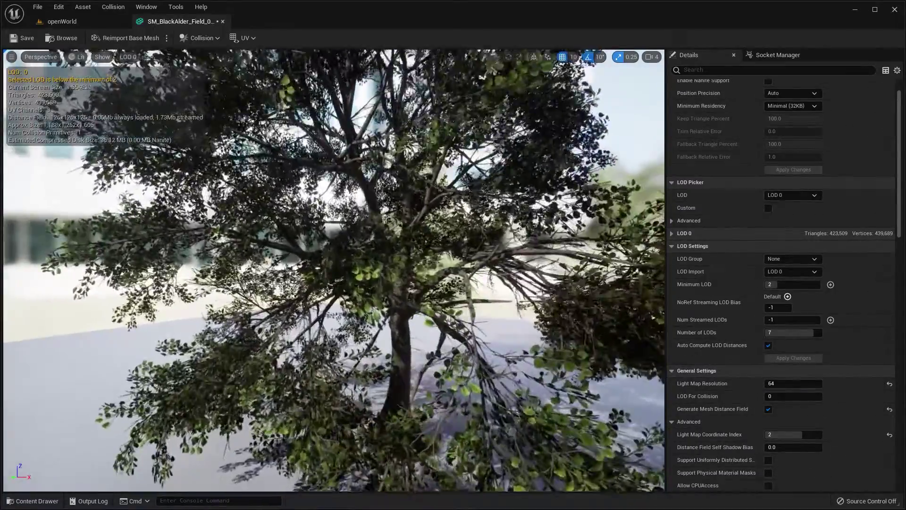
{"action": "scroll", "coordinate": [334, 271], "scroll_direction": "down", "scroll_amount": 2}
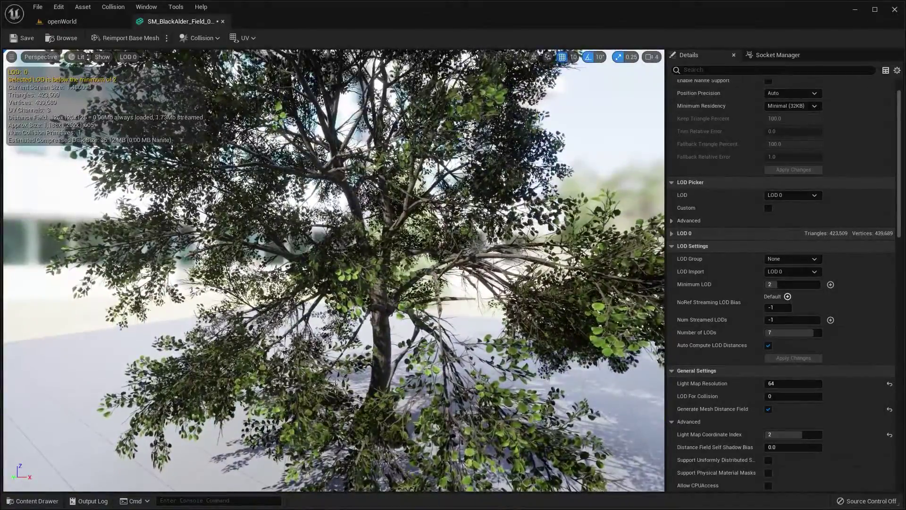
{"action": "scroll", "coordinate": [334, 270], "scroll_direction": "down", "scroll_amount": 8}
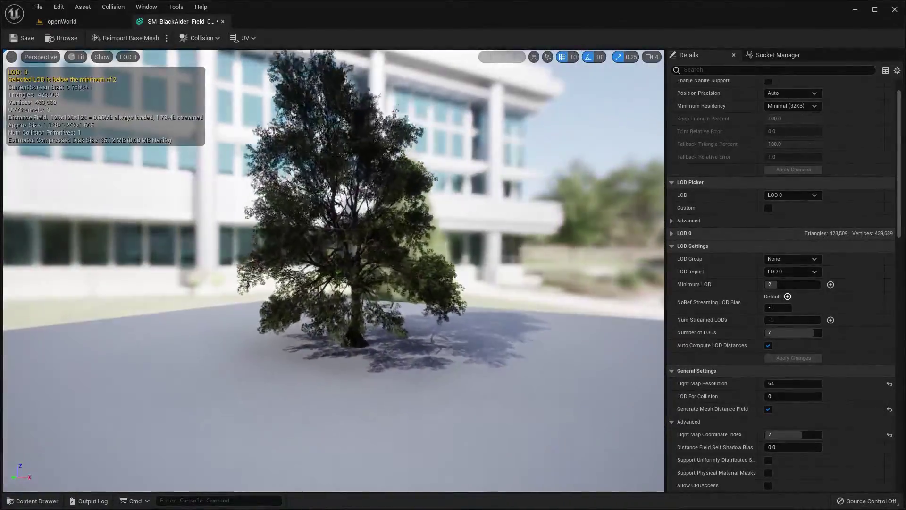
{"action": "left_click_drag", "start_coordinate": [375, 267], "coordinate": [396, 220]}
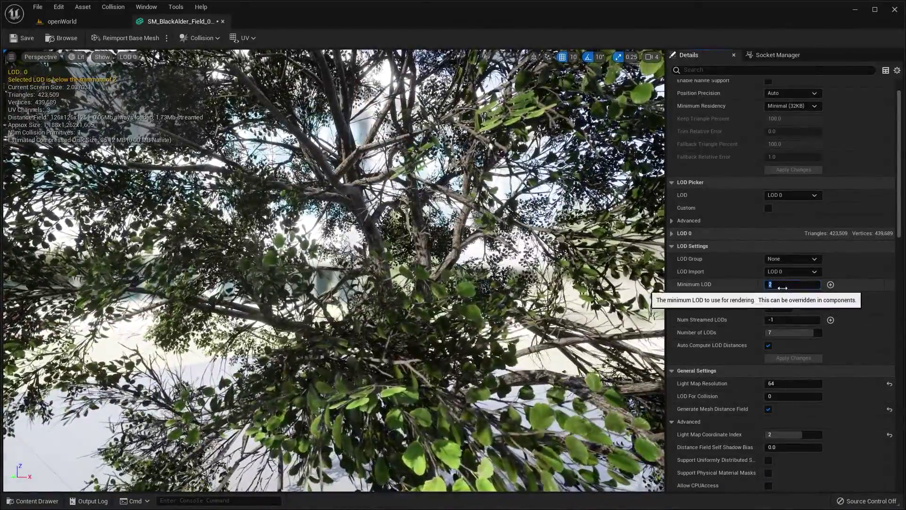
- Set the black alder mesh's Minimum LOD to 0
{"action": "left_click", "coordinate": [780, 283]}
{"action": "type", "text": "0"}
{"action": "right_click_drag", "start_coordinate": [450, 276], "coordinate": [438, 281]}
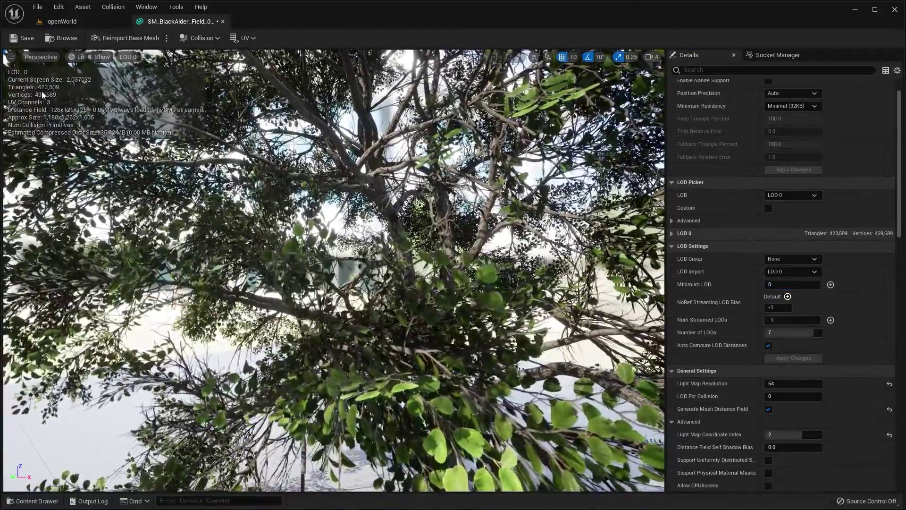
{"action": "right_click_drag", "start_coordinate": [44, 92], "coordinate": [56, 119]}
{"action": "key", "text": "s"}
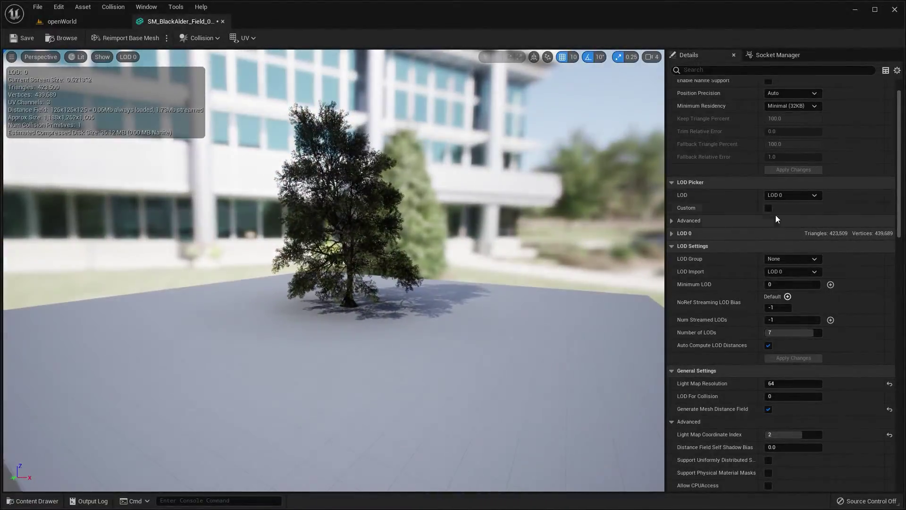
- Set the preview back to LOD Auto and examine the tree's LOD and screen size at different distances
{"action": "left_click", "coordinate": [783, 208]}
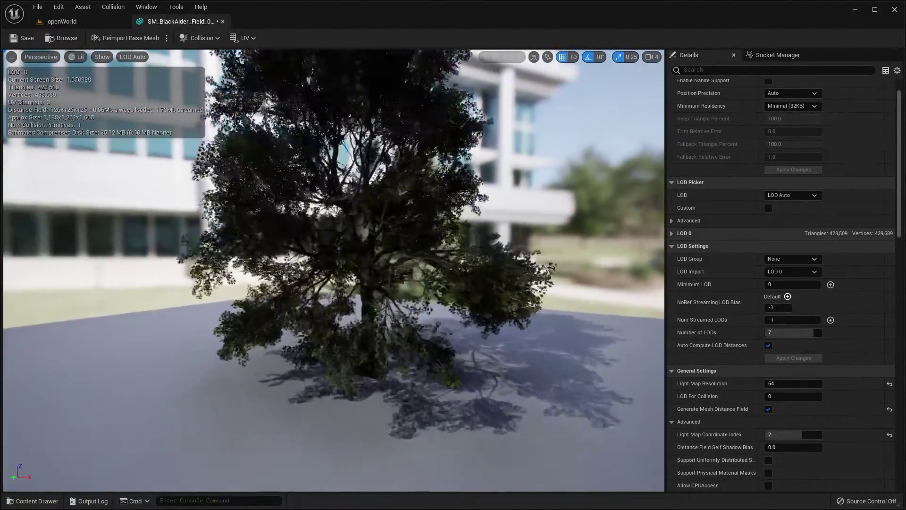
{"action": "key", "text": "w"}
{"action": "right_click_drag", "start_coordinate": [47, 60], "coordinate": [27, 75]}
{"action": "key", "text": "s"}
{"action": "right_click_drag", "start_coordinate": [418, 222], "coordinate": [418, 223]}
{"action": "key", "text": "s"}
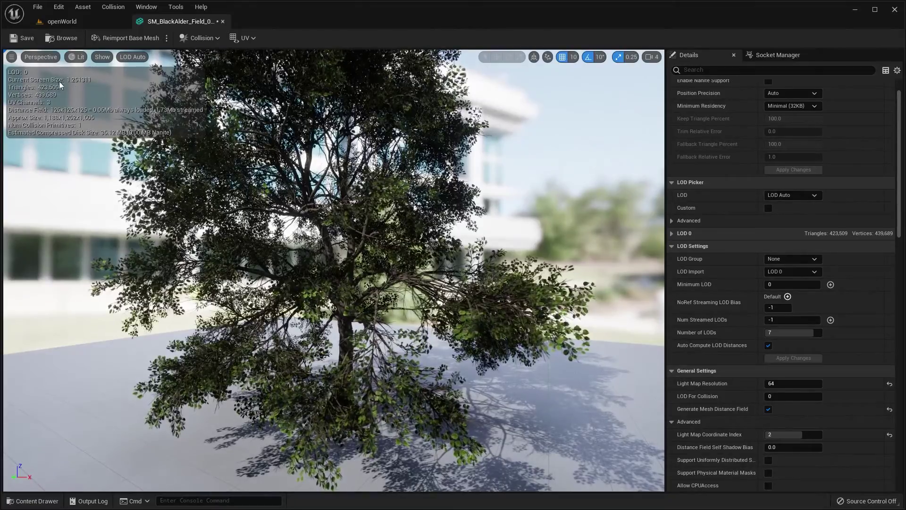
{"action": "left_click_drag", "start_coordinate": [39, 86], "coordinate": [28, 83]}
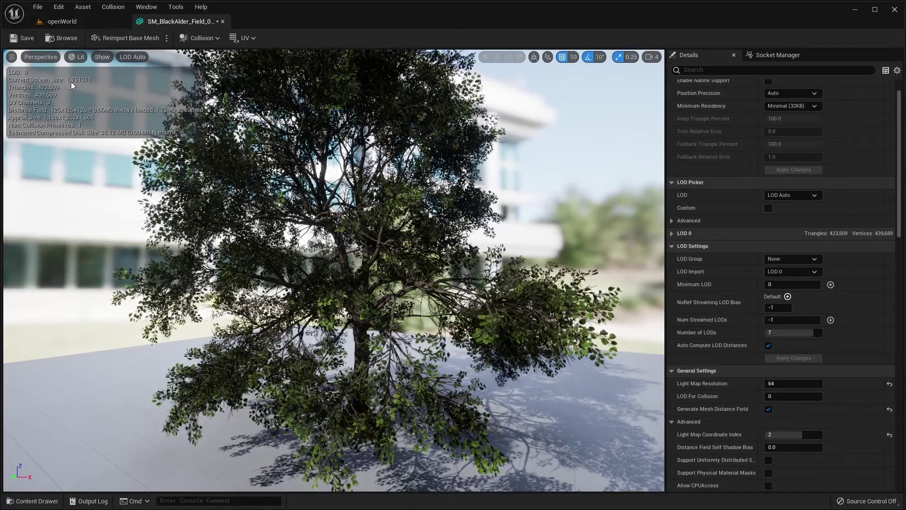
- Compare the black alder's active LOD, screen size and triangle count from near and far viewing distances
{"action": "left_click_drag", "start_coordinate": [70, 82], "coordinate": [70, 189]}
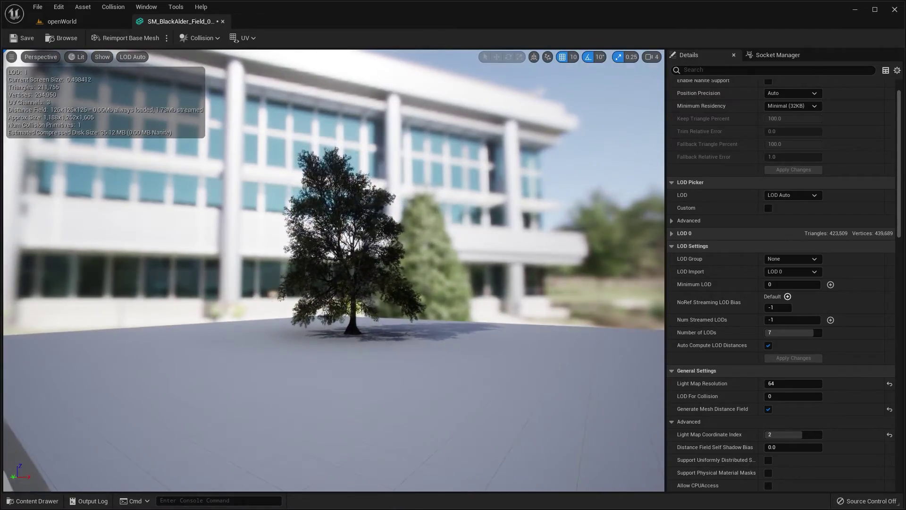
{"action": "left_click_drag", "start_coordinate": [72, 90], "coordinate": [119, 116]}
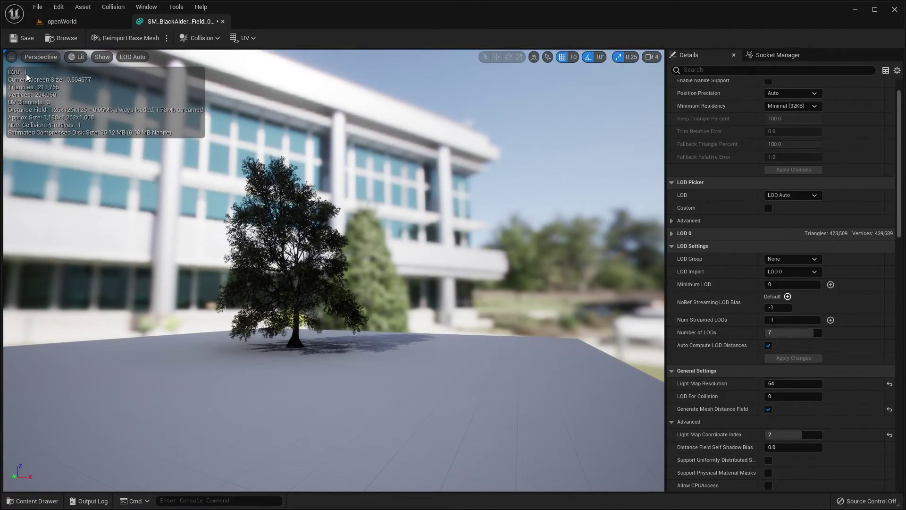
{"action": "left_click_drag", "start_coordinate": [373, 225], "coordinate": [369, 225]}
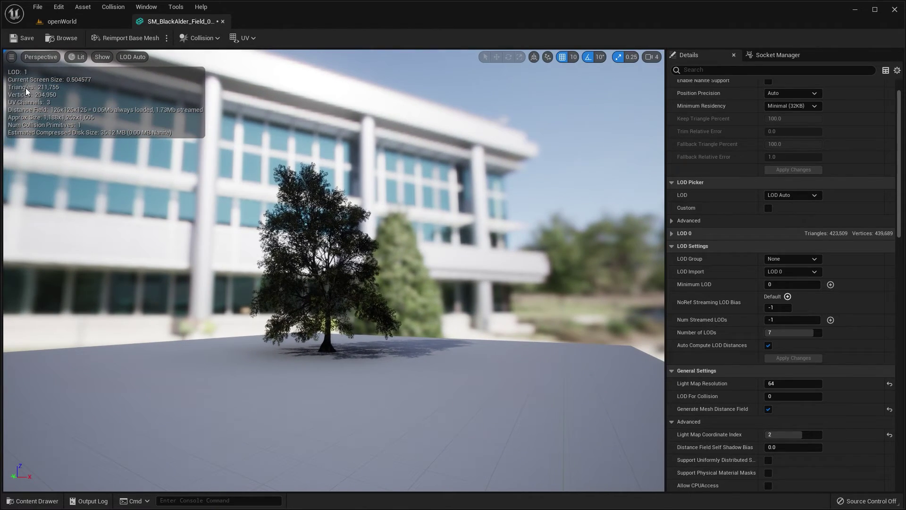
{"action": "right_click_drag", "start_coordinate": [333, 264], "coordinate": [317, 300]}
{"action": "key", "text": "s"}
{"action": "key", "text": "s"}
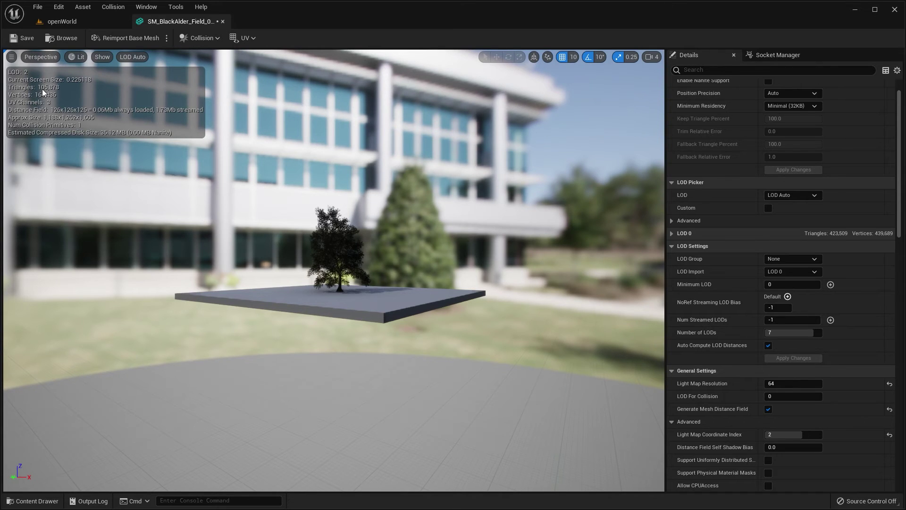
{"action": "left_click_drag", "start_coordinate": [340, 230], "coordinate": [377, 245]}
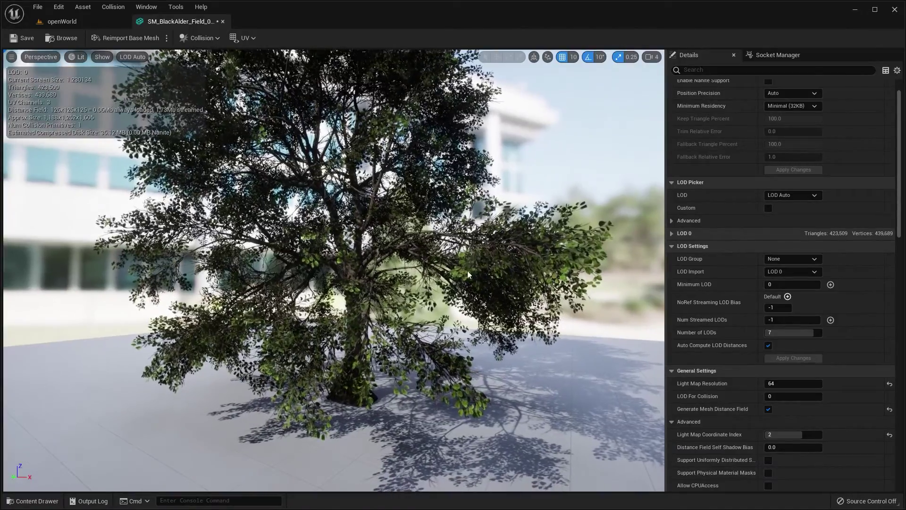
- Expand the LOD Picker's advanced options and view the tree's trunk and main branches up close
{"action": "left_click", "coordinate": [672, 221]}
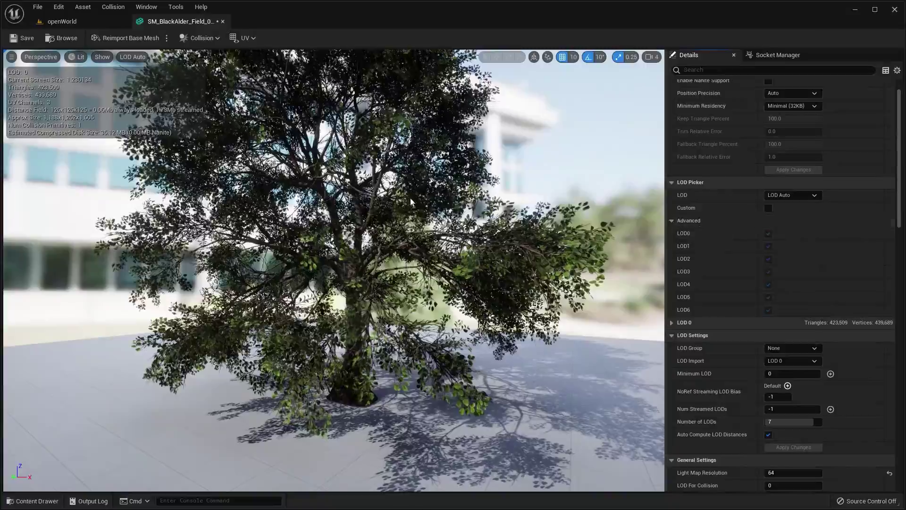
{"action": "scroll", "coordinate": [333, 270], "scroll_direction": "up", "scroll_amount": 5}
{"action": "key", "text": "w"}
{"action": "right_click_drag", "start_coordinate": [334, 270], "coordinate": [336, 316]}
{"action": "scroll", "coordinate": [332, 269], "scroll_direction": "up", "scroll_amount": 6}
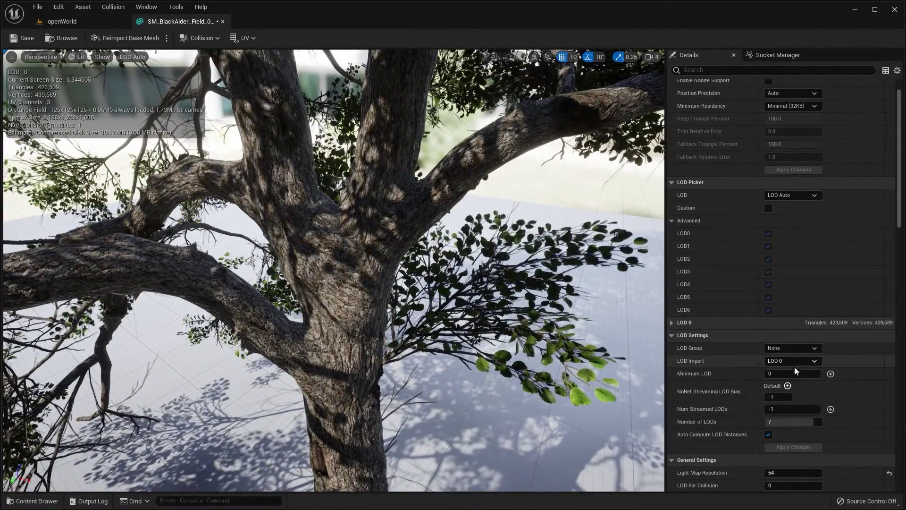
- Set the black alder mesh's Minimum LOD to 1
{"action": "left_click", "coordinate": [777, 373]}
{"action": "type", "text": "1"}
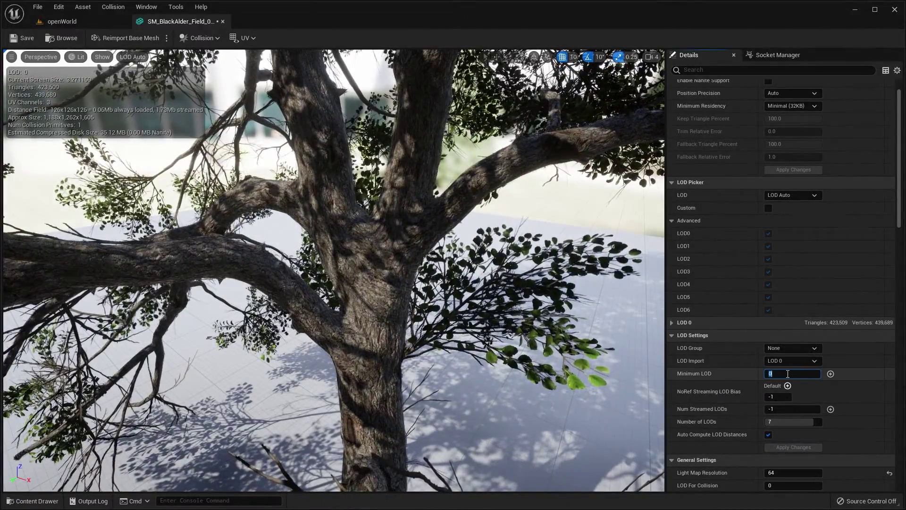
{"action": "type", "text": "1"}
{"action": "key", "text": "Return"}
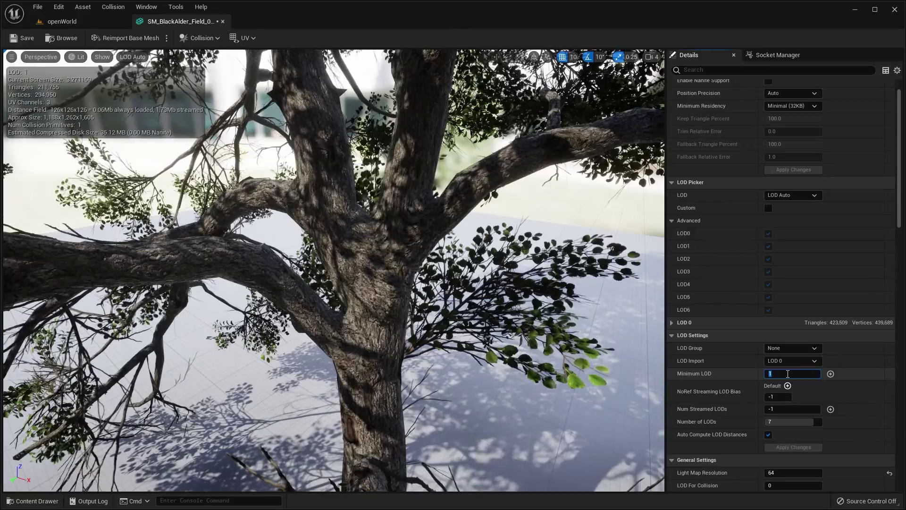
- Inspect the trunk, branches and leaves at LOD 1 from several nearby viewpoints
{"action": "right_click_drag", "start_coordinate": [614, 315], "coordinate": [614, 315]}
{"action": "key", "text": "w"}
{"action": "key", "text": "w"}
{"action": "key", "text": "s"}
{"action": "key", "text": "s"}
{"action": "key", "text": "w"}
{"action": "key", "text": "q"}
{"action": "mouse_move", "coordinate": [472, 213]}
{"action": "left_mouse_down"}
{"action": "mouse_move", "coordinate": [476, 222]}
{"action": "mouse_move", "coordinate": [467, 214]}
{"action": "left_mouse_up"}
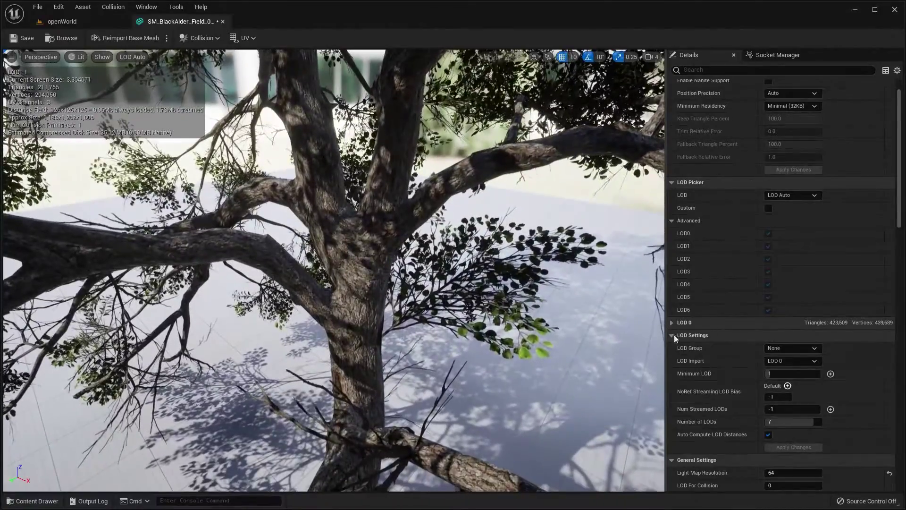
- Set the black alder mesh's Minimum LOD to 2
{"action": "left_click", "coordinate": [780, 374]}
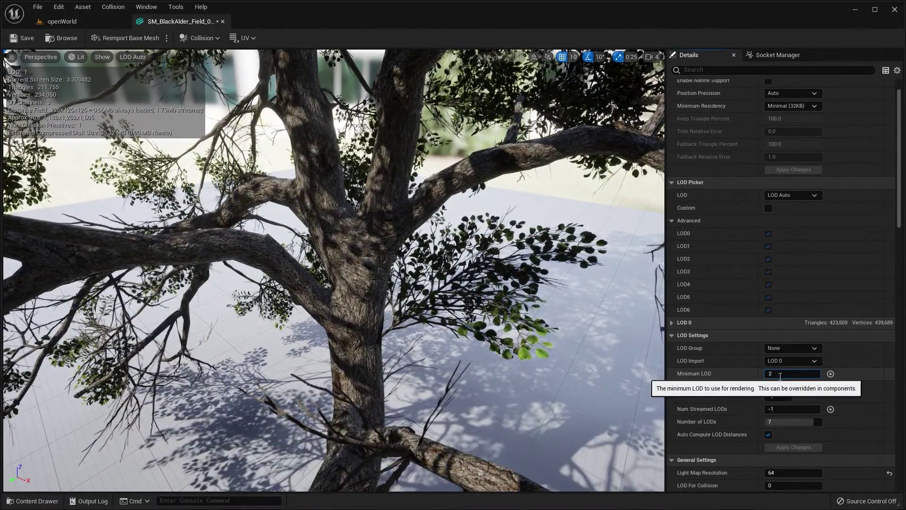
{"action": "key", "text": "Return"}
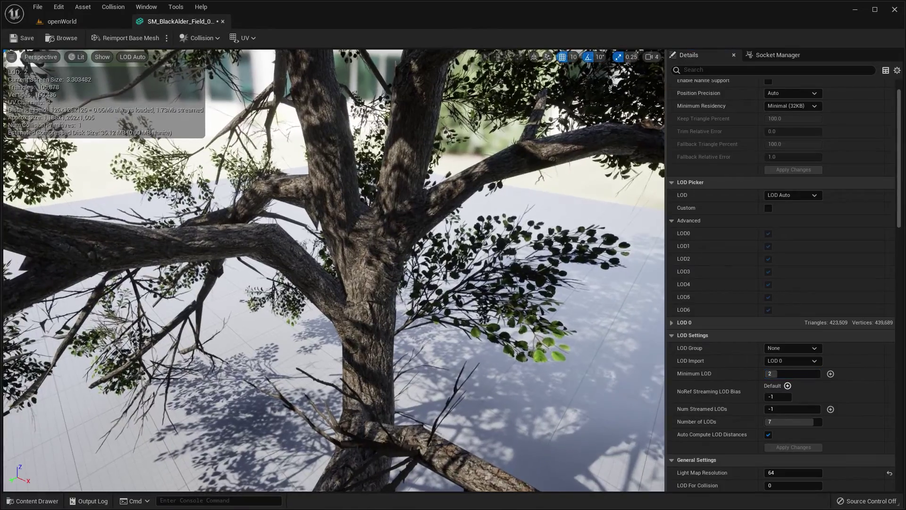
{"action": "scroll", "coordinate": [721, 404], "scroll_direction": "down", "scroll_amount": 1}
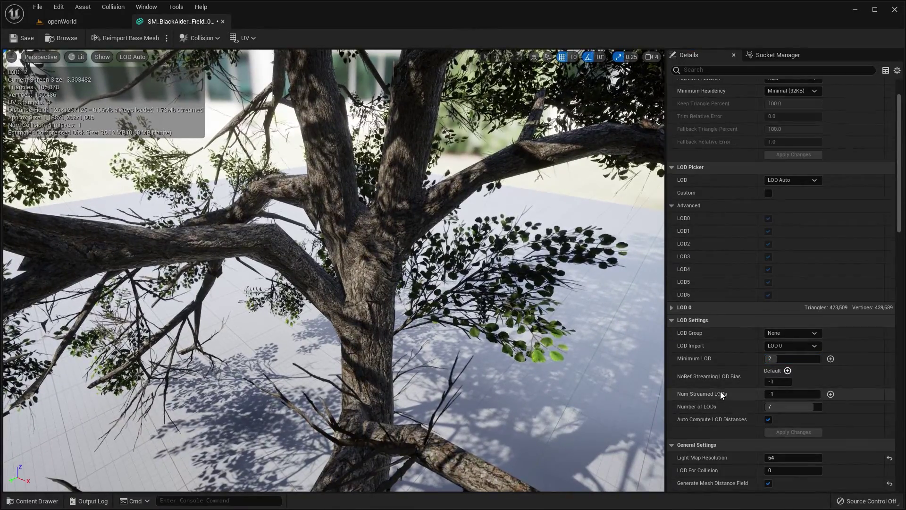
- Inspect the trunk fork and bark geometry up close at LOD 2
{"action": "key", "text": "w"}
{"action": "right_click_drag", "start_coordinate": [477, 285], "coordinate": [476, 285]}
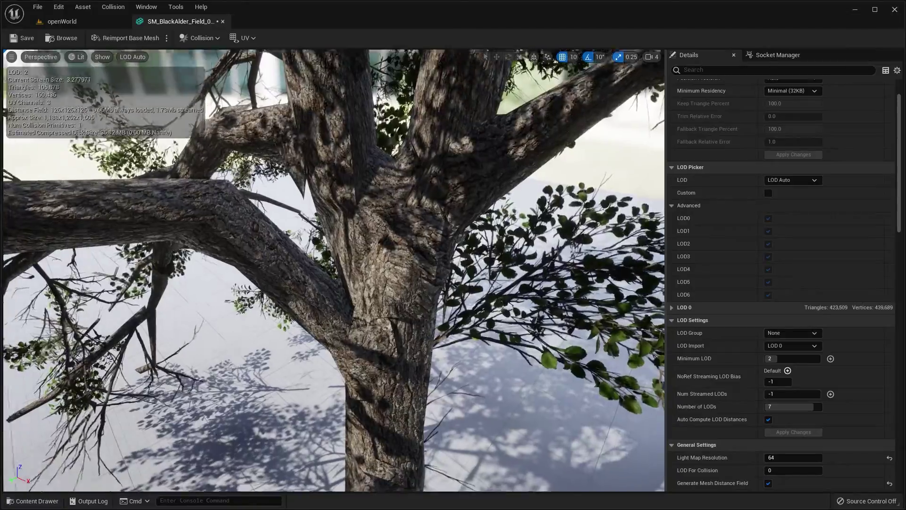
{"action": "right_click_drag", "start_coordinate": [61, 107], "coordinate": [56, 110]}
{"action": "key", "text": "s"}
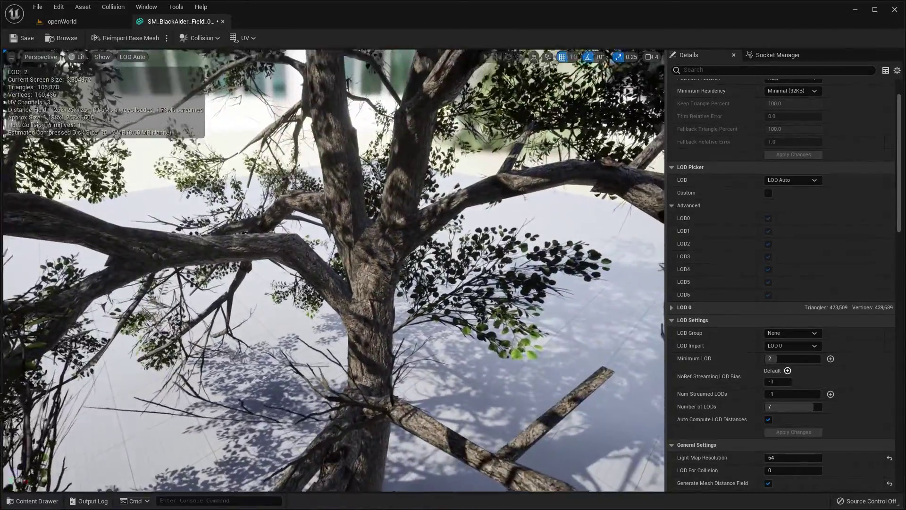
{"action": "right_click_drag", "start_coordinate": [363, 339], "coordinate": [344, 357]}
{"action": "key", "text": "w"}
{"action": "key", "text": "d"}
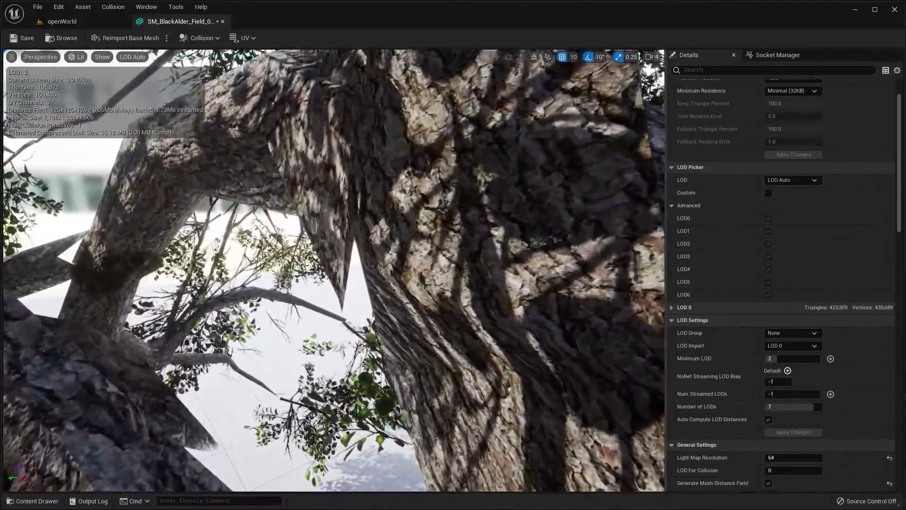
- Examine the LOD 2 trunk, upper branches and foliage from different angles and distances
{"action": "key", "text": "s"}
{"action": "right_click_drag", "start_coordinate": [334, 270], "coordinate": [354, 279]}
{"action": "key", "text": "s"}
{"action": "key", "text": "w"}
{"action": "key", "text": "s"}
{"action": "key", "text": "s"}
{"action": "key", "text": "w"}
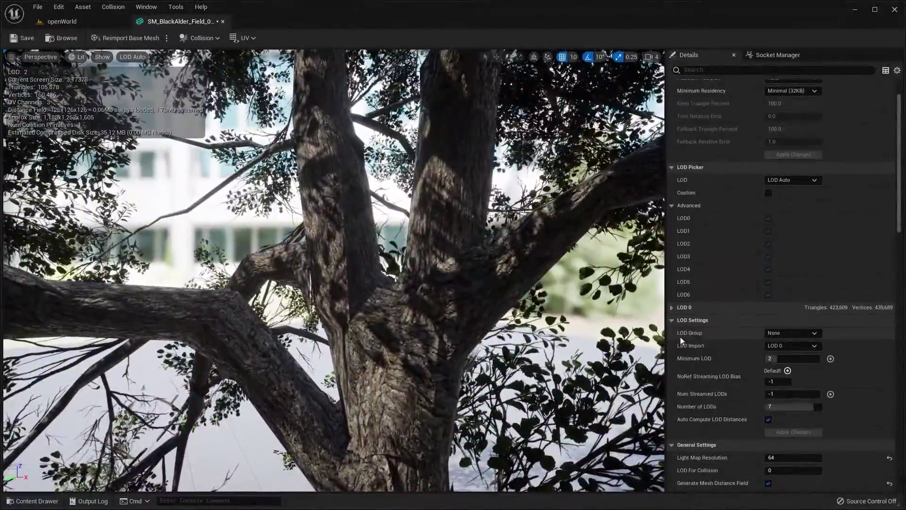
{"action": "right_click_drag", "start_coordinate": [548, 293], "coordinate": [496, 306]}
{"action": "key", "text": "s"}
{"action": "right_click_drag", "start_coordinate": [430, 265], "coordinate": [431, 260]}
{"action": "right_click_drag", "start_coordinate": [388, 279], "coordinate": [397, 280]}
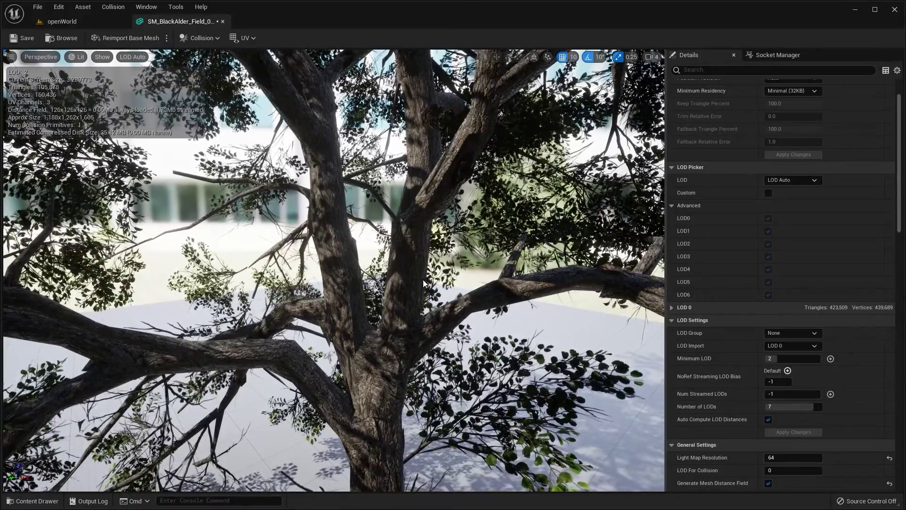
{"action": "right_click_drag", "start_coordinate": [423, 279], "coordinate": [415, 279]}
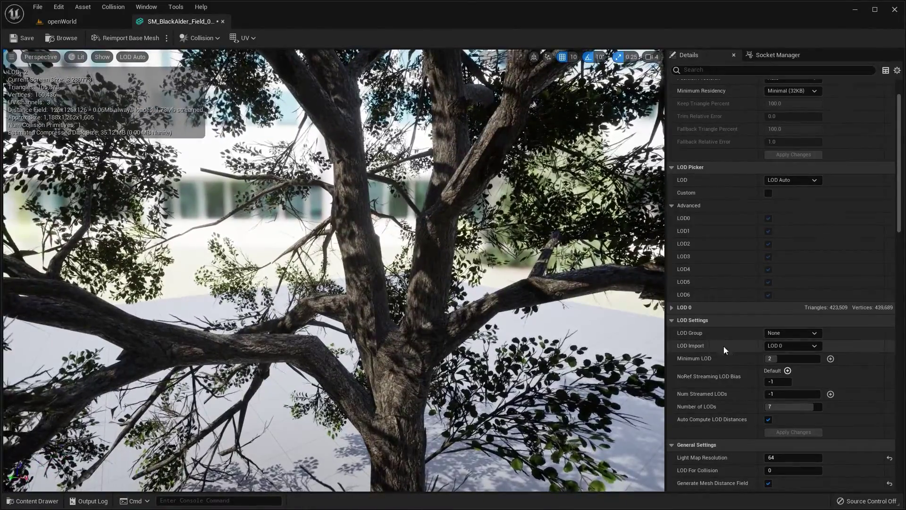
- Set the black alder mesh's Minimum LOD to 3
{"action": "left_click", "coordinate": [773, 358]}
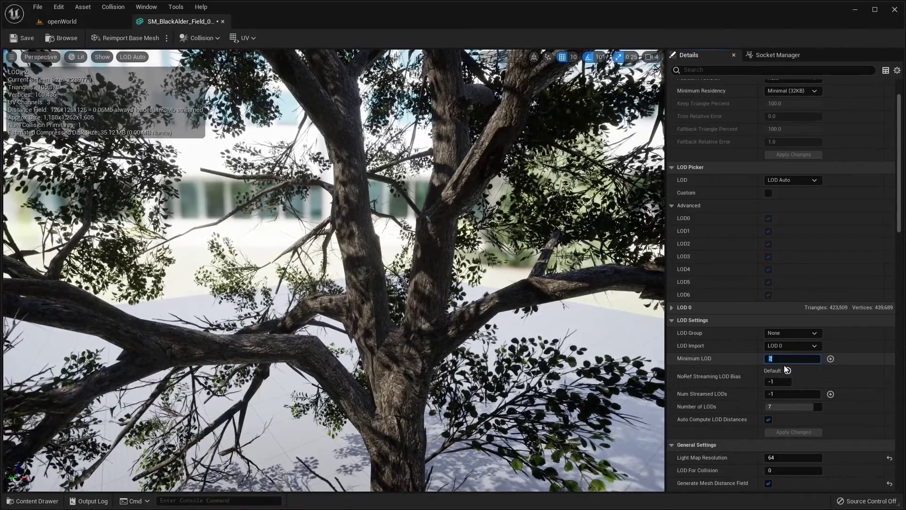
{"action": "right_click_drag", "start_coordinate": [590, 330], "coordinate": [593, 329]}
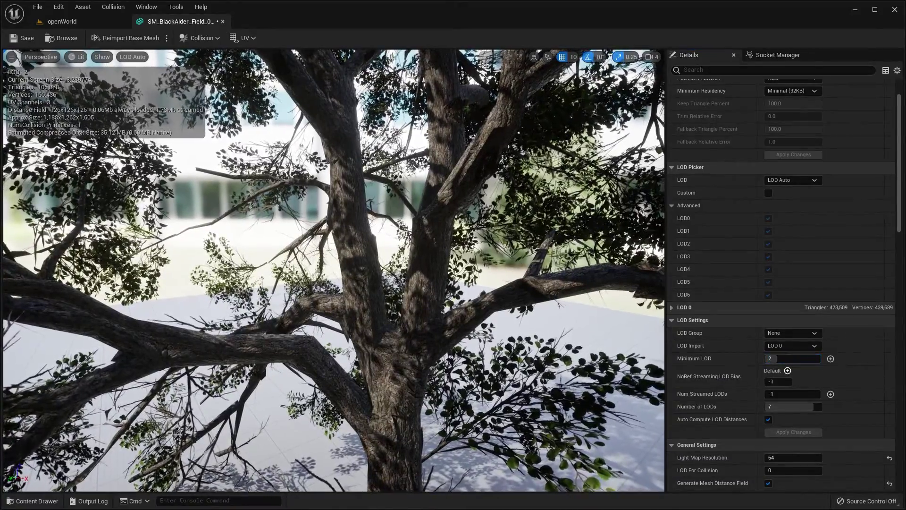
{"action": "left_click", "coordinate": [777, 358]}
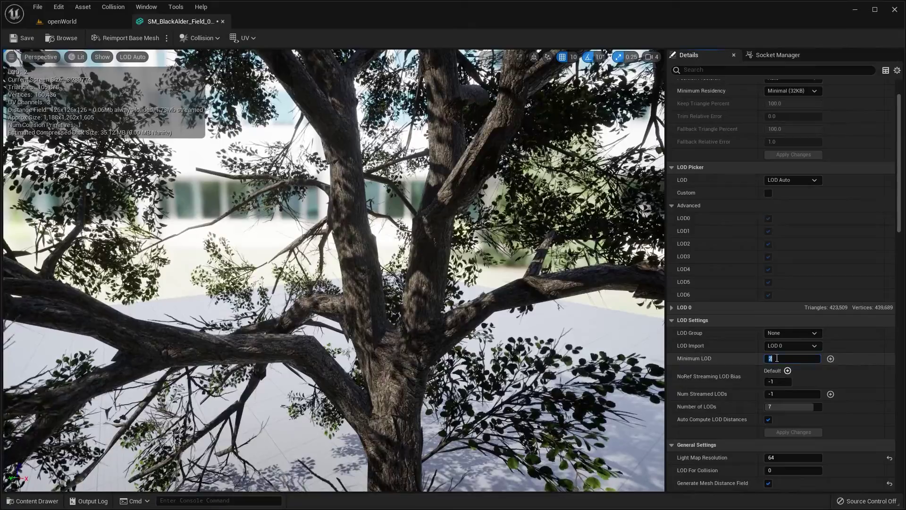
{"action": "type", "text": "3"}
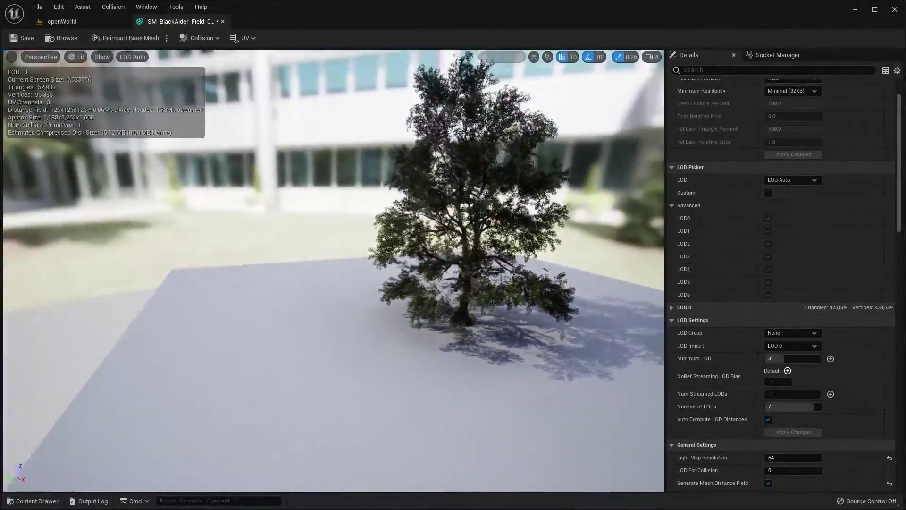
- Examine which LOD the whole tree uses from far away with the Minimum LOD at 3
{"action": "key", "text": "s"}
{"action": "mouse_move", "coordinate": [333, 270]}
{"action": "right_mouse_down"}
{"action": "mouse_move", "coordinate": [302, 260]}
{"action": "mouse_move", "coordinate": [339, 279]}
{"action": "right_mouse_up"}
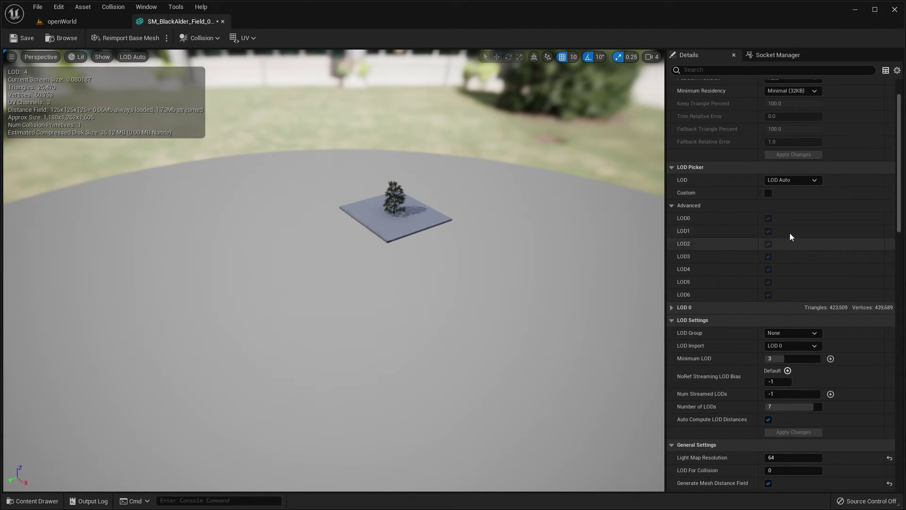
{"action": "scroll", "coordinate": [789, 233], "scroll_direction": "up", "scroll_amount": 3}
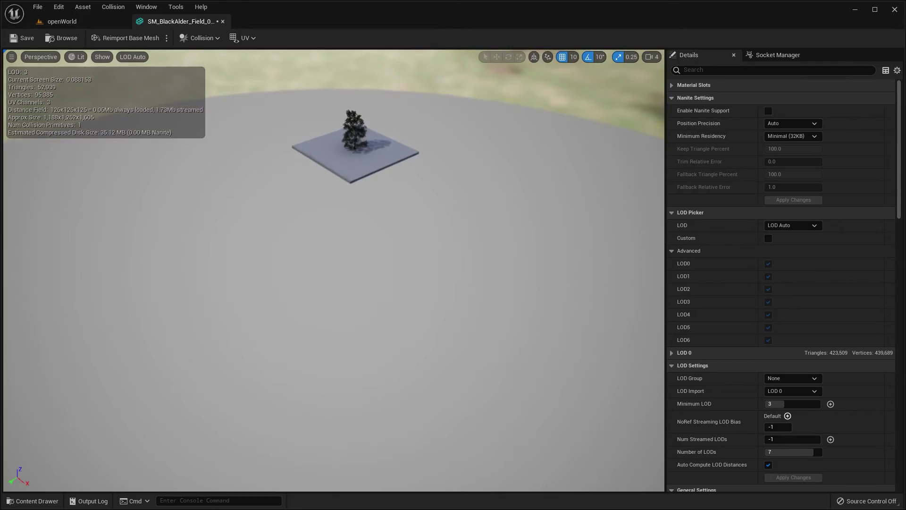
{"action": "key", "text": "w"}
{"action": "right_click_drag", "start_coordinate": [333, 271], "coordinate": [557, 260]}
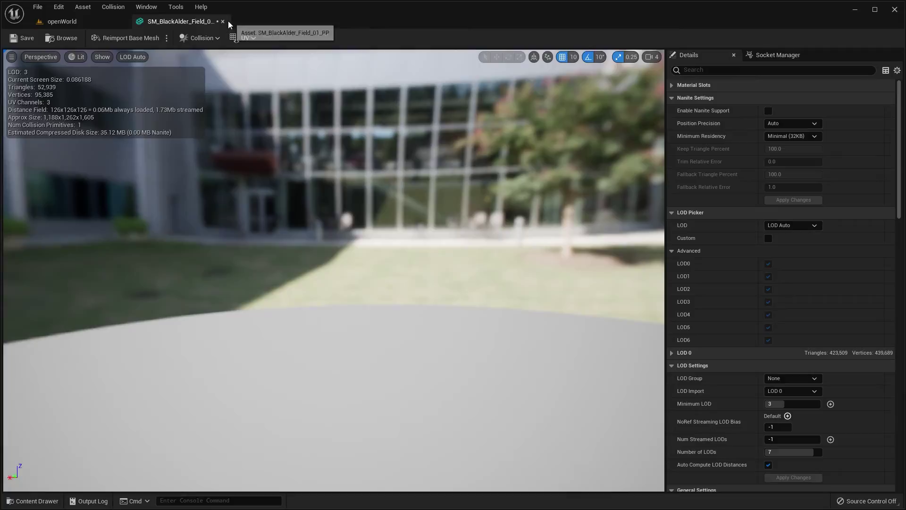
- Close and reopen the SM_BlackAlder_Field_01_PP mesh, and check its branches and Minimum LOD setting
{"action": "left_click", "coordinate": [222, 21]}
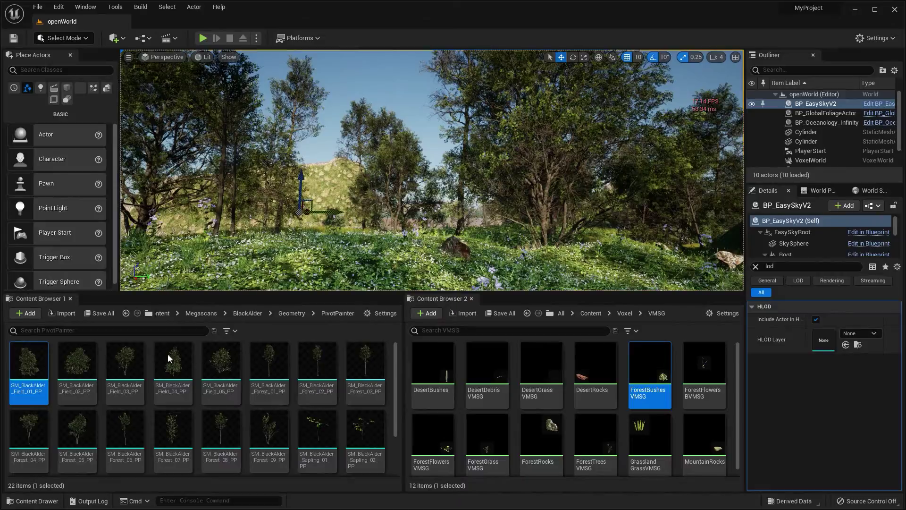
{"action": "double_click", "coordinate": [30, 361]}
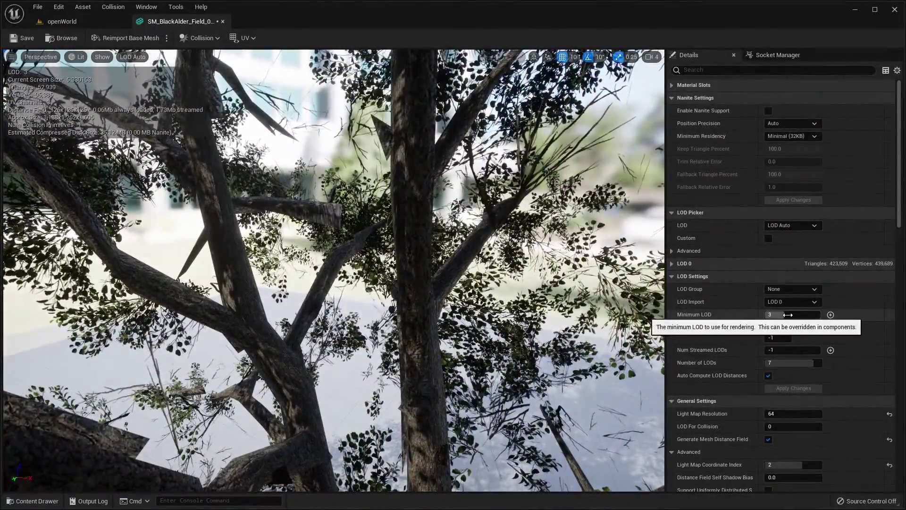
{"action": "left_click", "coordinate": [789, 314]}
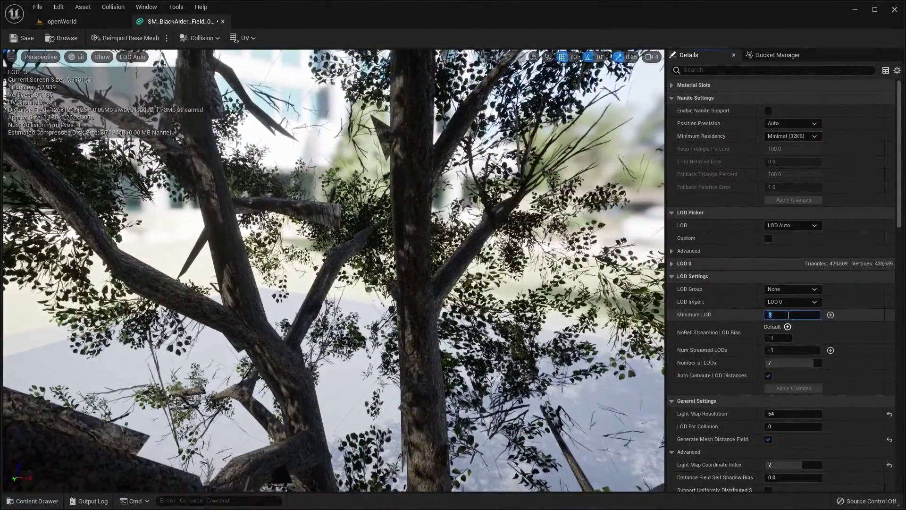
{"action": "mouse_move", "coordinate": [332, 270]}
{"action": "right_mouse_down"}
{"action": "mouse_move", "coordinate": [283, 270]}
{"action": "mouse_move", "coordinate": [302, 264]}
{"action": "mouse_move", "coordinate": [330, 288]}
{"action": "right_mouse_up"}
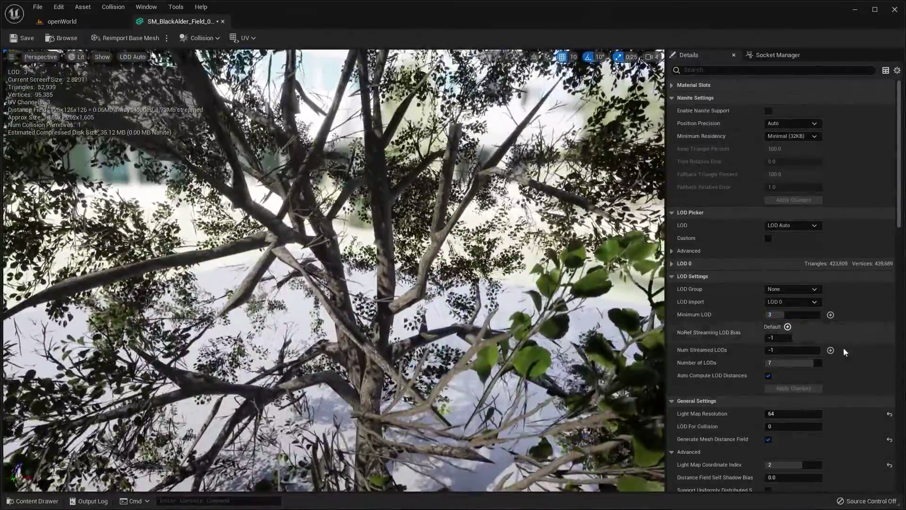
{"action": "left_click", "coordinate": [786, 316]}
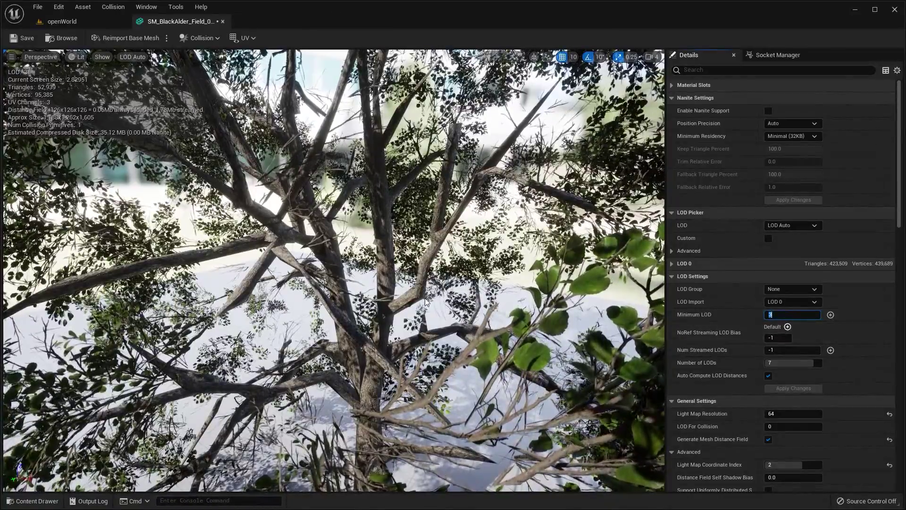
{"action": "right_click_drag", "start_coordinate": [572, 316], "coordinate": [566, 320]}
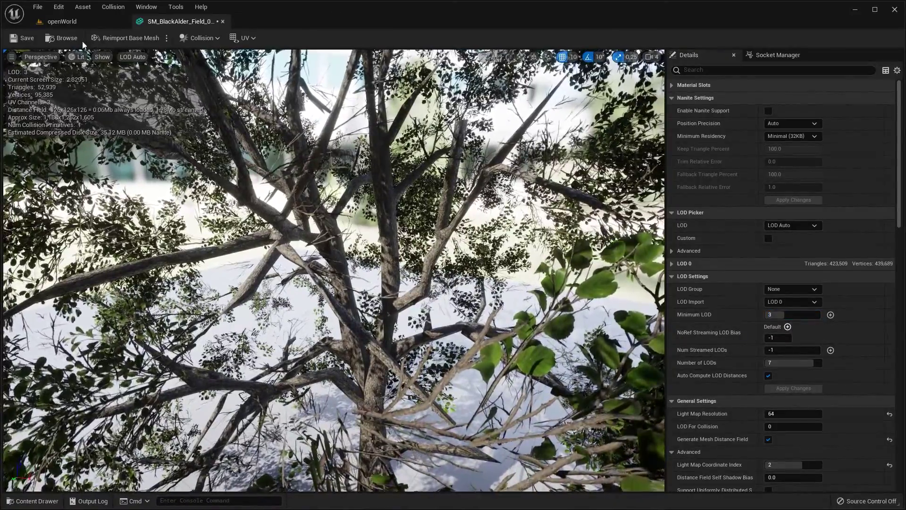
- Check the trees in the openWorld level's forest, and return to the black alder mesh
{"action": "left_click", "coordinate": [70, 24]}
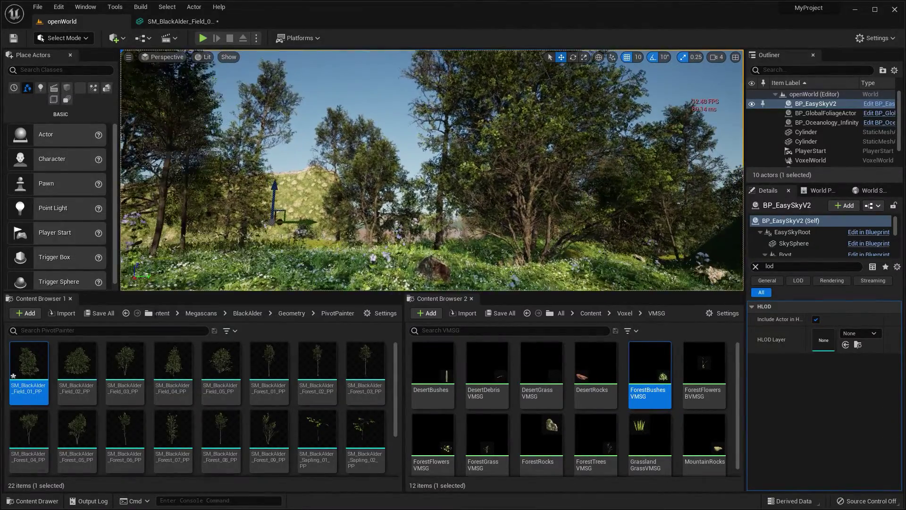
{"action": "key", "text": "w"}
{"action": "right_click_drag", "start_coordinate": [432, 170], "coordinate": [385, 170]}
{"action": "key", "text": "s"}
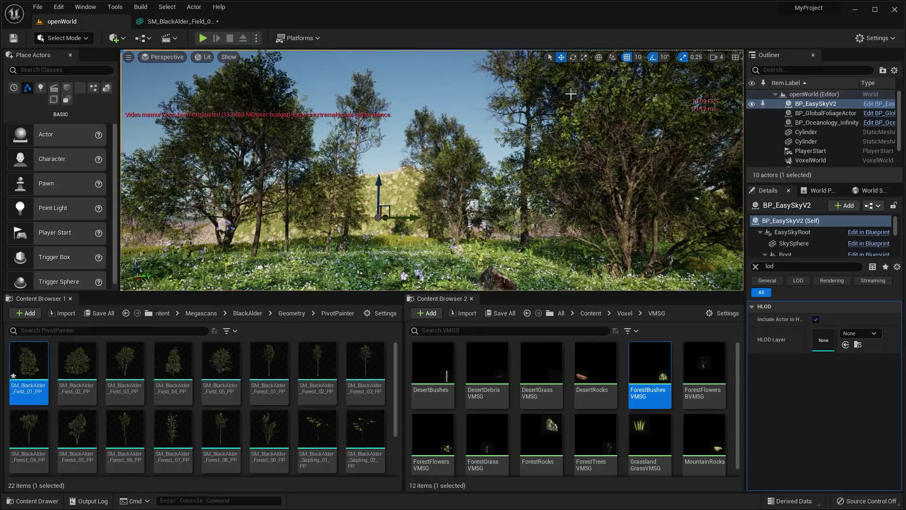
{"action": "left_click", "coordinate": [177, 21]}
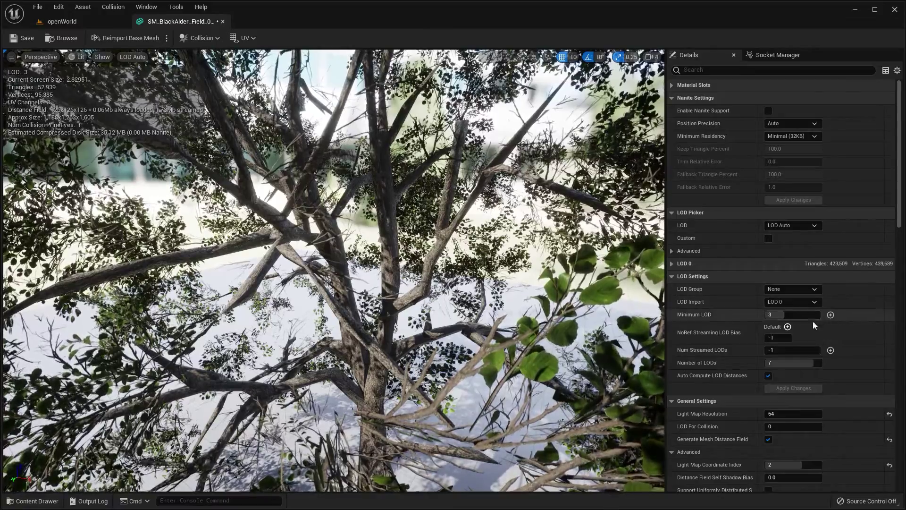
- Examine the black alder's branches and foliage from close up and far away with the Minimum LOD at 3
{"action": "right_click_drag", "start_coordinate": [472, 269], "coordinate": [477, 305]}
{"action": "key", "text": "s"}
{"action": "key", "text": "w"}
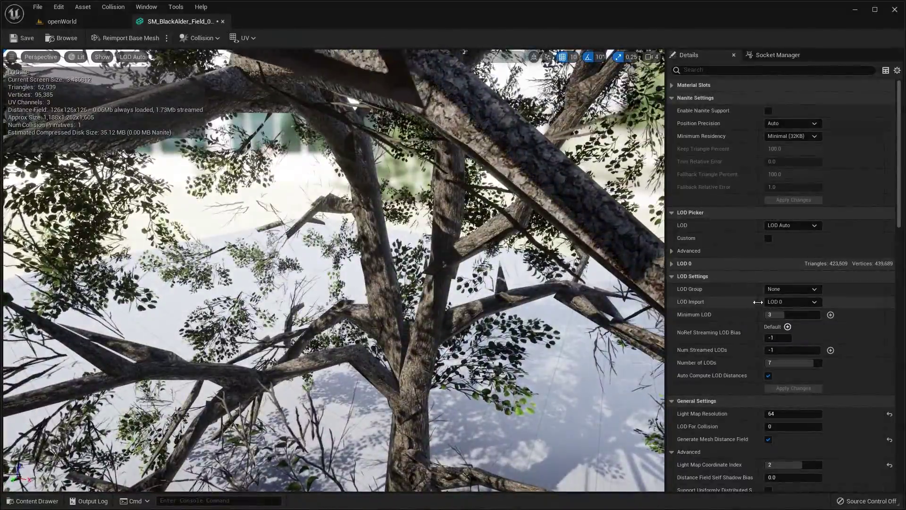
{"action": "key", "text": "s"}
{"action": "right_click_drag", "start_coordinate": [472, 284], "coordinate": [474, 283]}
{"action": "key", "text": "w"}
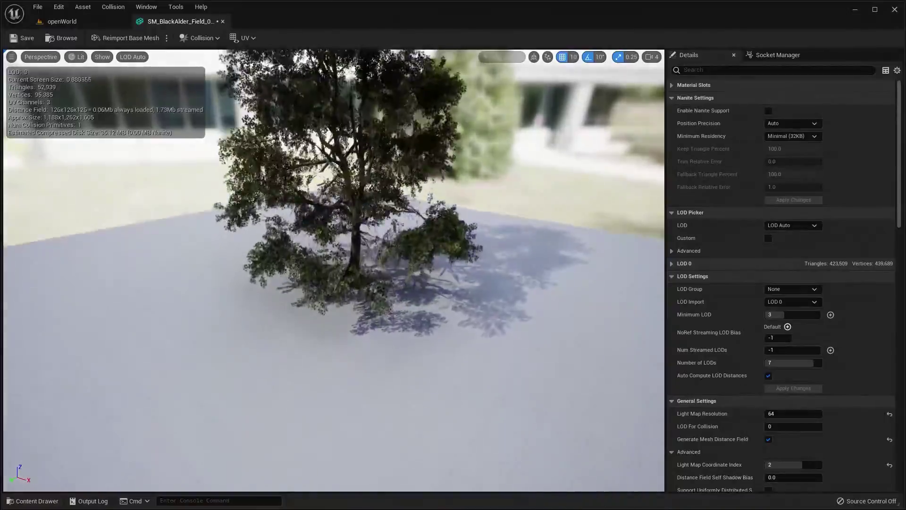
{"action": "key", "text": "s"}
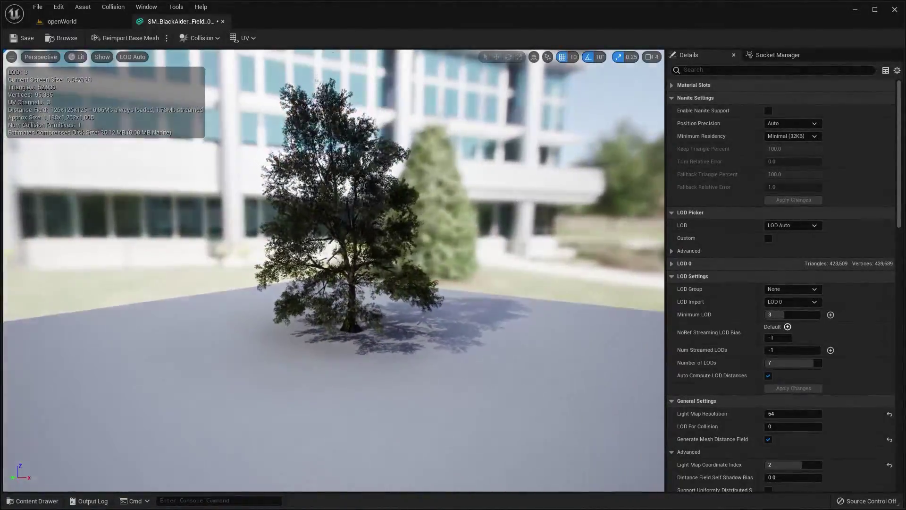
{"action": "right_click_drag", "start_coordinate": [474, 283], "coordinate": [465, 295]}
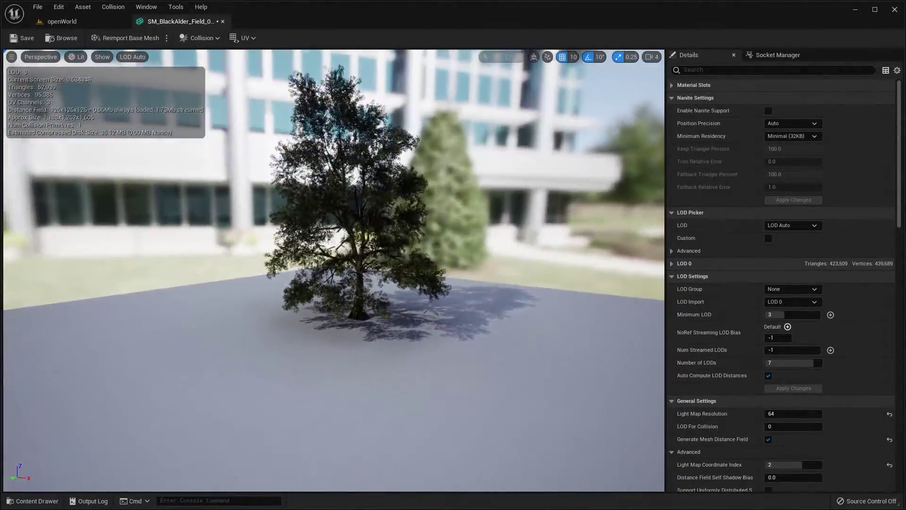
{"action": "key", "text": "w"}
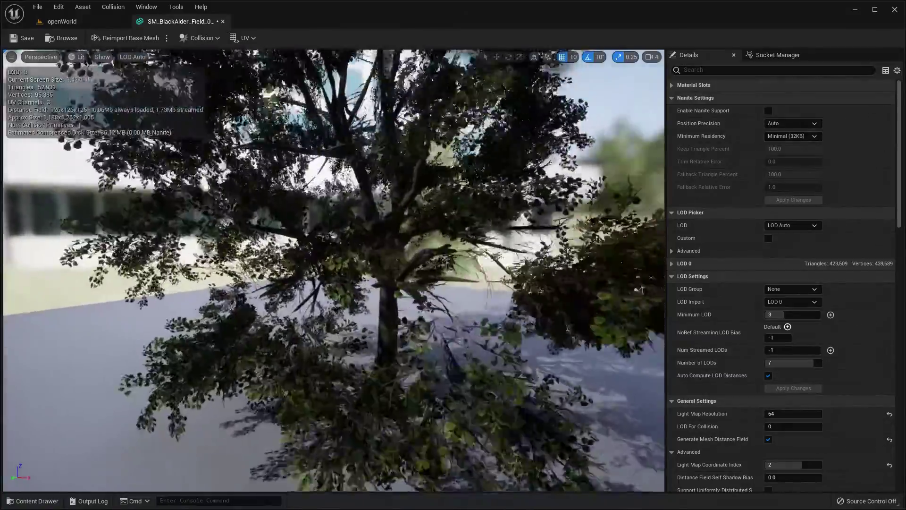
{"action": "key", "text": "s"}
{"action": "key", "text": "w"}
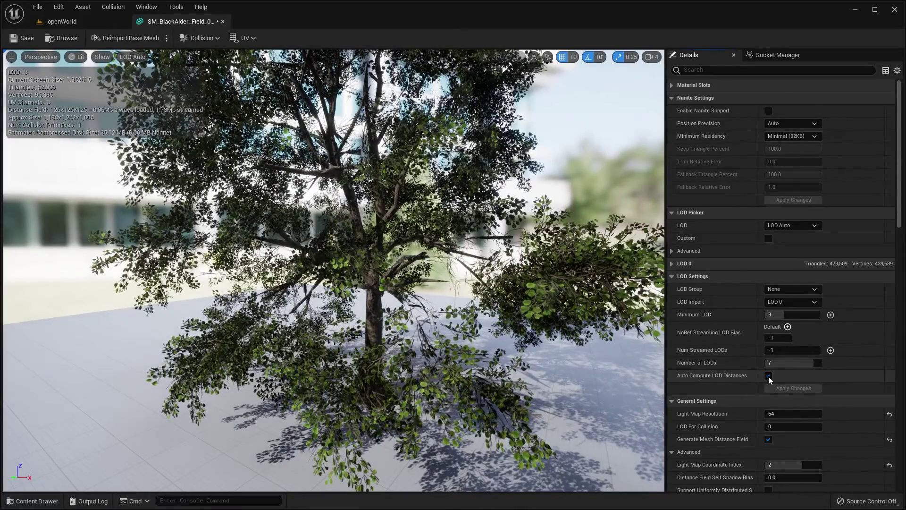
- Turn off Auto Compute LOD Distances and expand the LOD Picker's advanced level list and the LOD 0 settings
{"action": "left_click", "coordinate": [769, 375]}
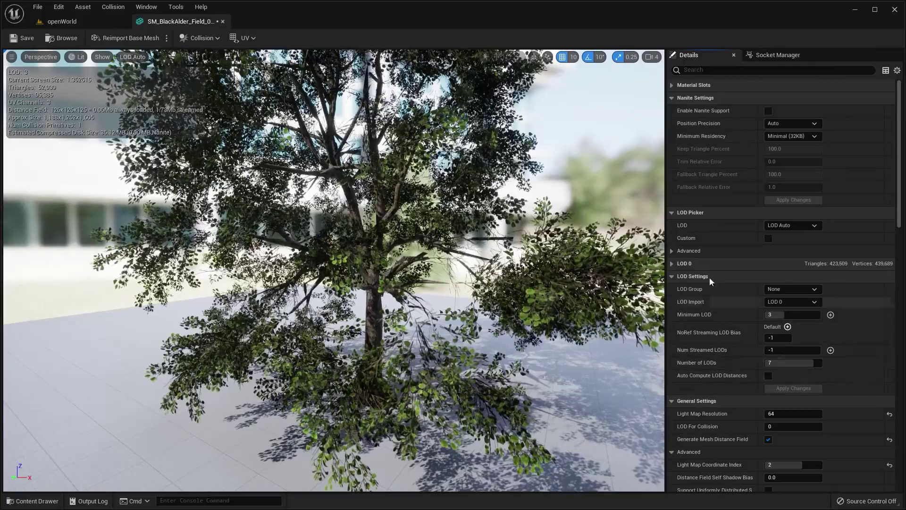
{"action": "left_click", "coordinate": [672, 251]}
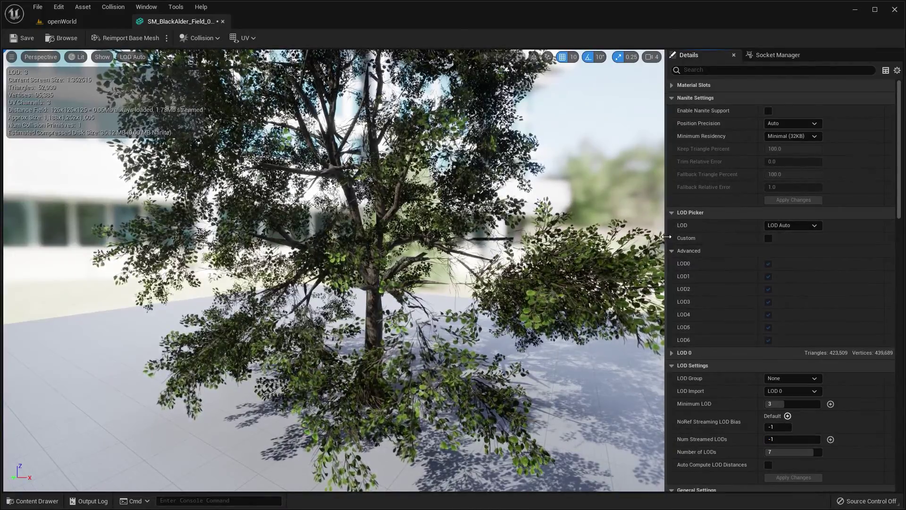
{"action": "left_click", "coordinate": [673, 213]}
{"action": "left_click", "coordinate": [674, 226]}
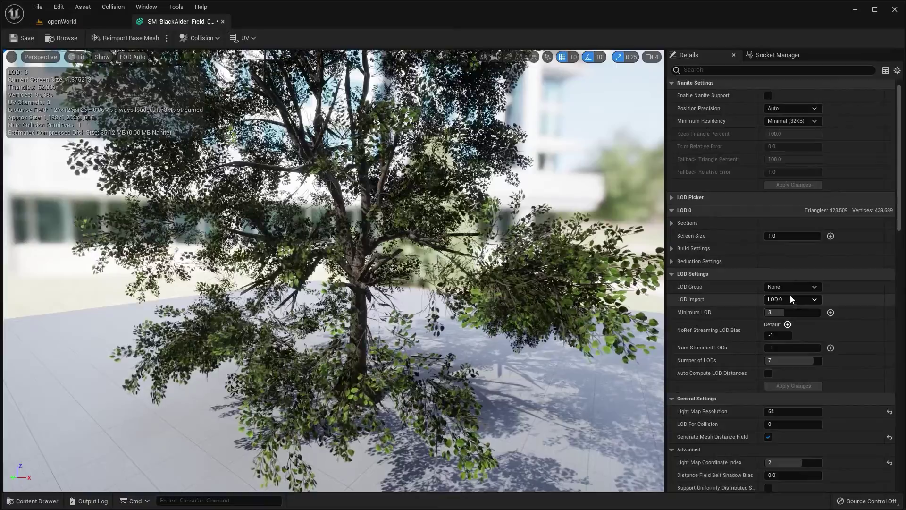
{"action": "left_click", "coordinate": [671, 213]}
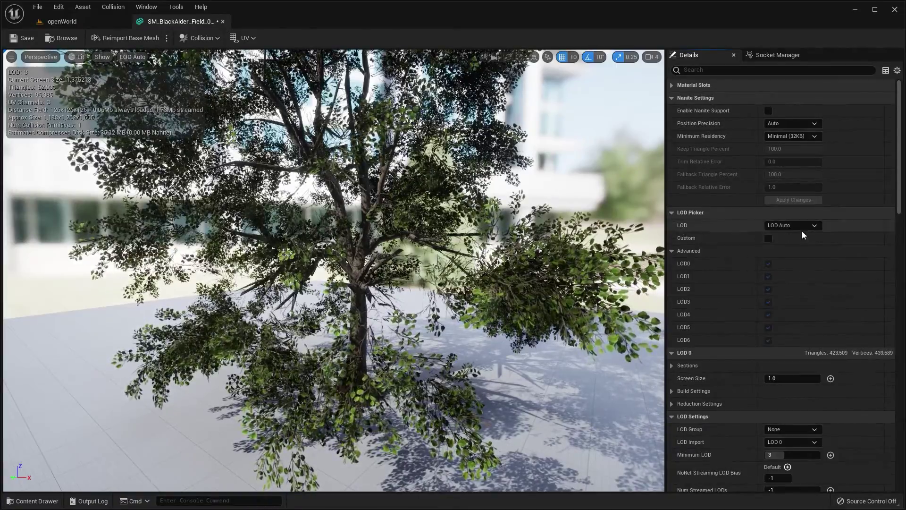
- Preview the black alder mesh at LOD 0 and inspect its foliage
{"action": "left_click", "coordinate": [778, 227]}
{"action": "left_click", "coordinate": [809, 224]}
{"action": "left_click", "coordinate": [806, 225]}
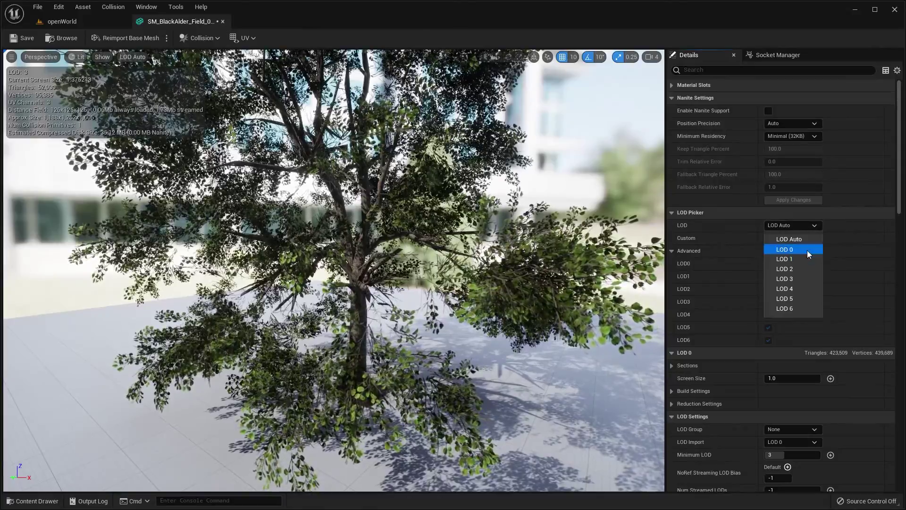
{"action": "left_click", "coordinate": [807, 250]}
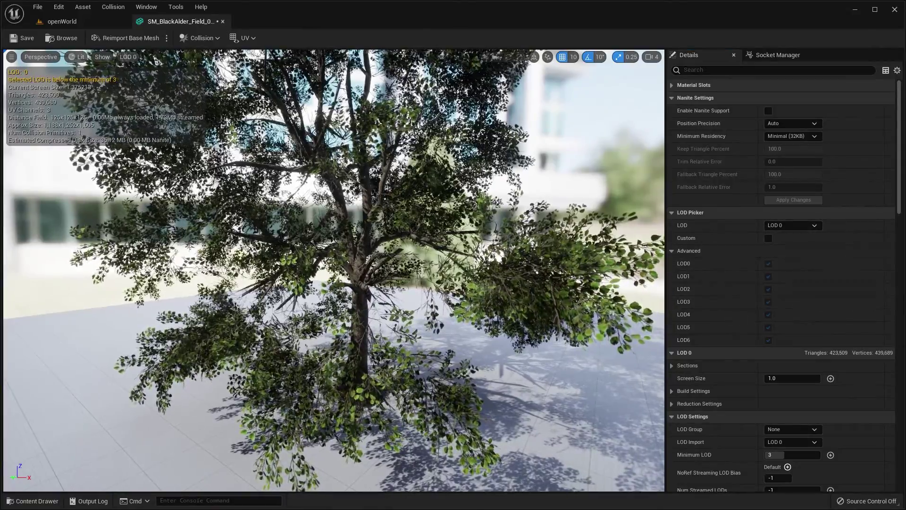
{"action": "scroll", "coordinate": [605, 267], "scroll_direction": "up", "scroll_amount": 3}
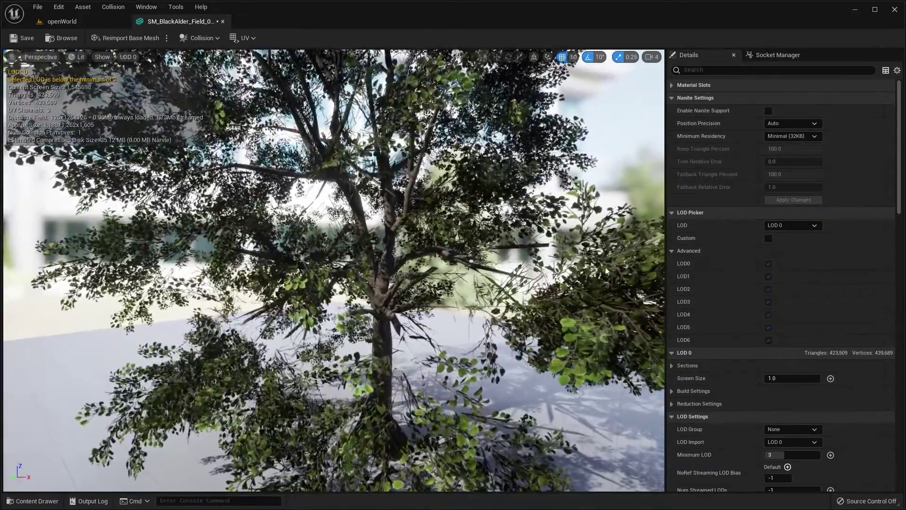
- Preview the mesh at LOD 1 and review its screen size and reduction settings against the foliage
{"action": "left_click", "coordinate": [777, 225]}
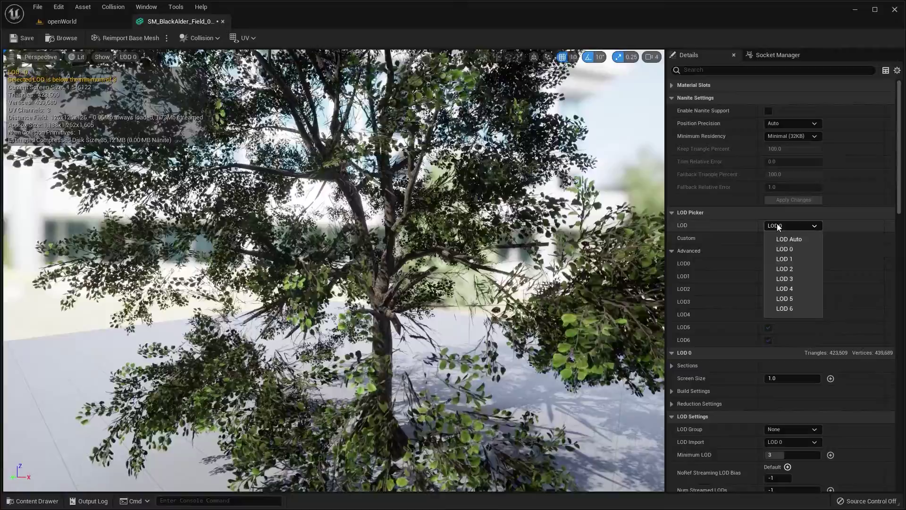
{"action": "left_click", "coordinate": [795, 259]}
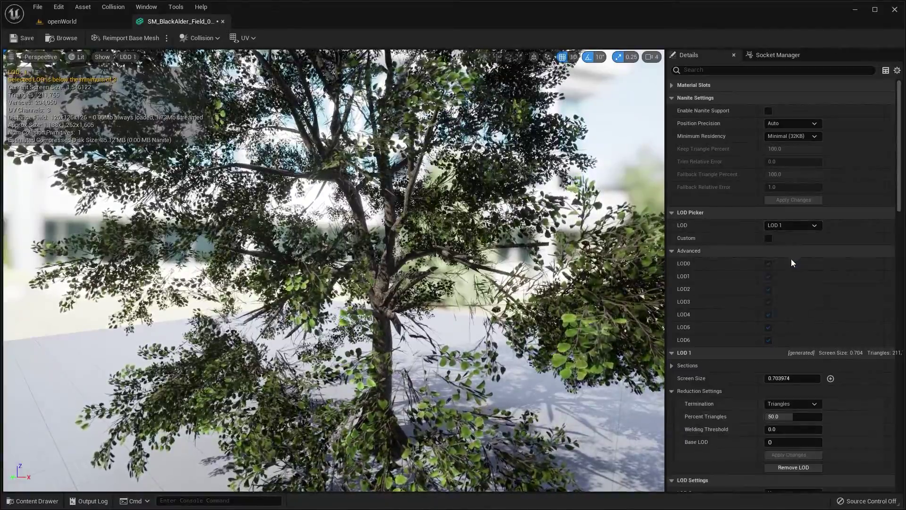
{"action": "right_click_drag", "start_coordinate": [431, 337], "coordinate": [408, 364]}
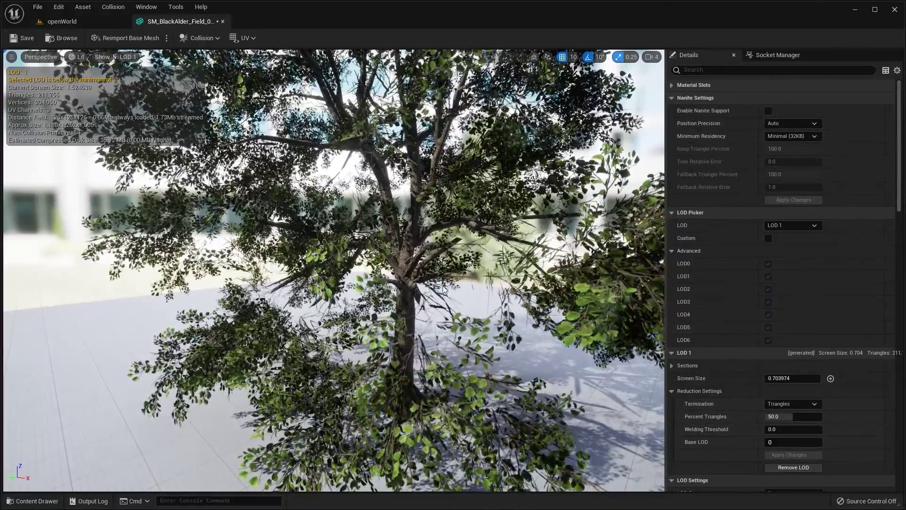
{"action": "scroll", "coordinate": [782, 388], "scroll_direction": "down", "scroll_amount": 1}
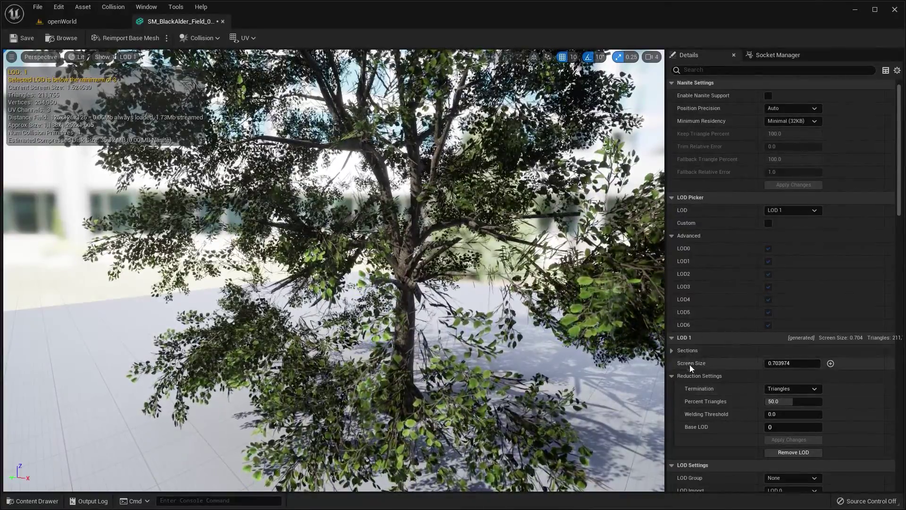
{"action": "scroll", "coordinate": [679, 358], "scroll_direction": "down", "scroll_amount": 1}
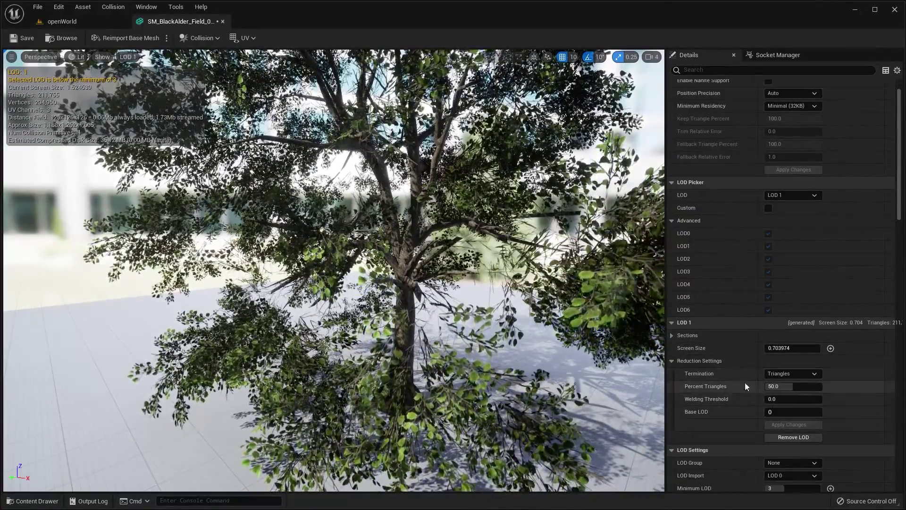
{"action": "scroll", "coordinate": [91, 141], "scroll_direction": "up", "scroll_amount": 4}
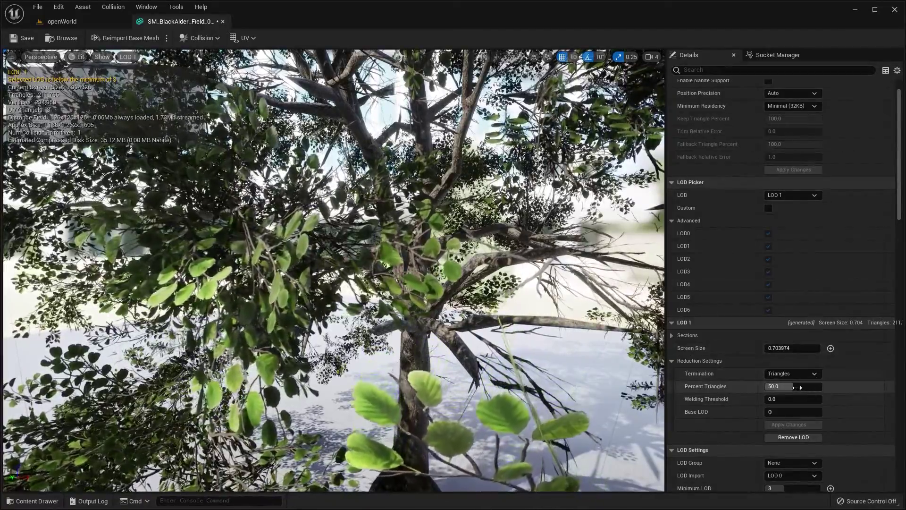
- Try 10 for LOD 1's Percent Triangles, and set it to 35
{"action": "left_click", "coordinate": [793, 386]}
{"action": "type", "text": "10"}
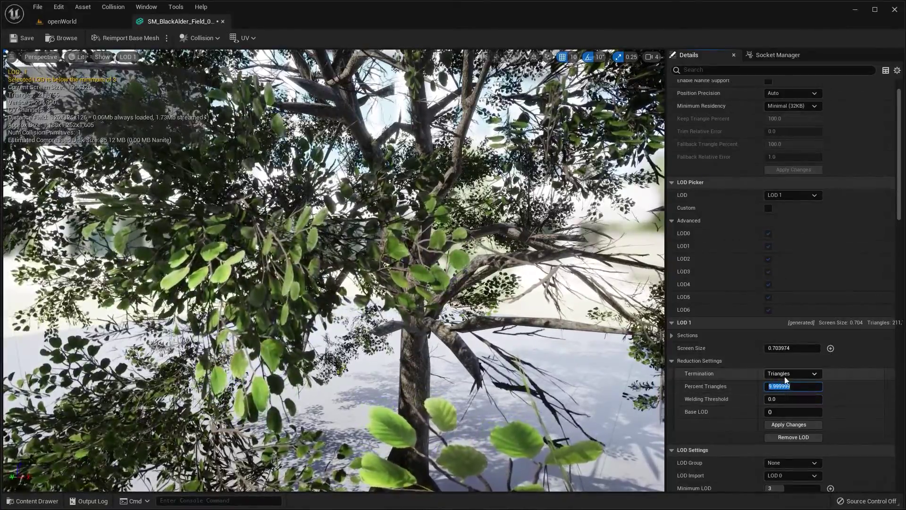
{"action": "key", "text": "Return"}
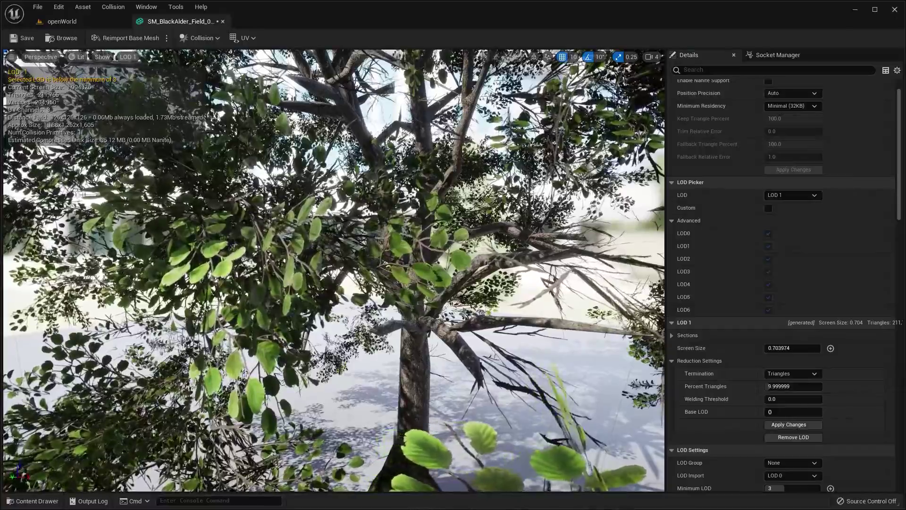
{"action": "scroll", "coordinate": [334, 270], "scroll_direction": "down", "scroll_amount": 3}
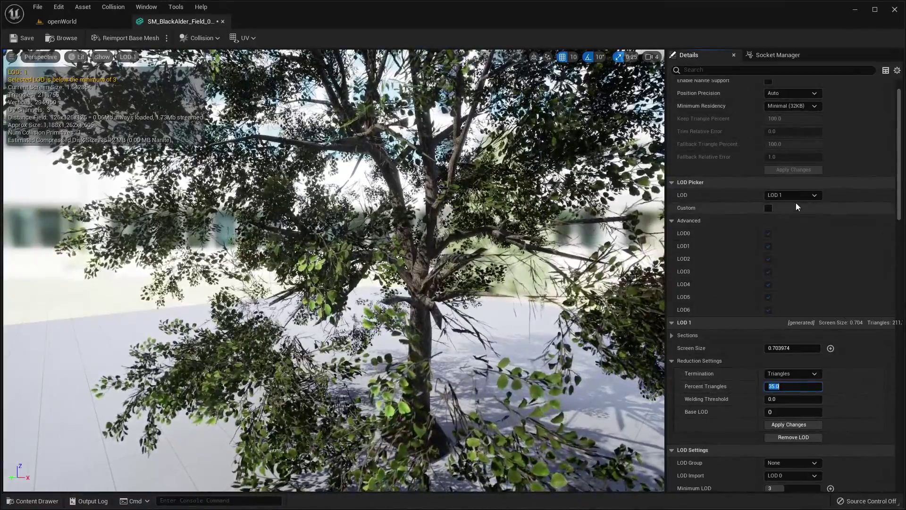
- Switch the previewed level from LOD 1 to LOD Auto, and from there to LOD 0
{"action": "left_click", "coordinate": [792, 198]}
{"action": "left_click", "coordinate": [792, 197]}
{"action": "left_click", "coordinate": [791, 197]}
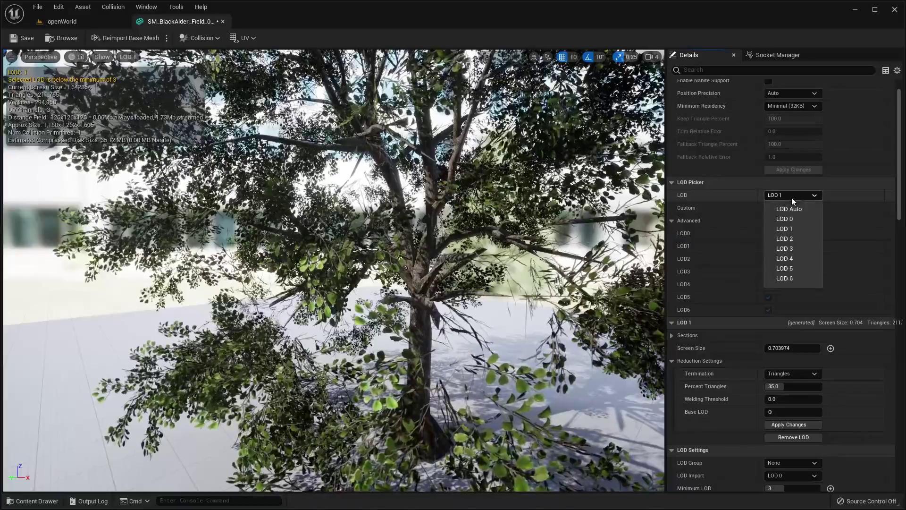
{"action": "left_click", "coordinate": [792, 197]}
{"action": "left_click", "coordinate": [784, 194]}
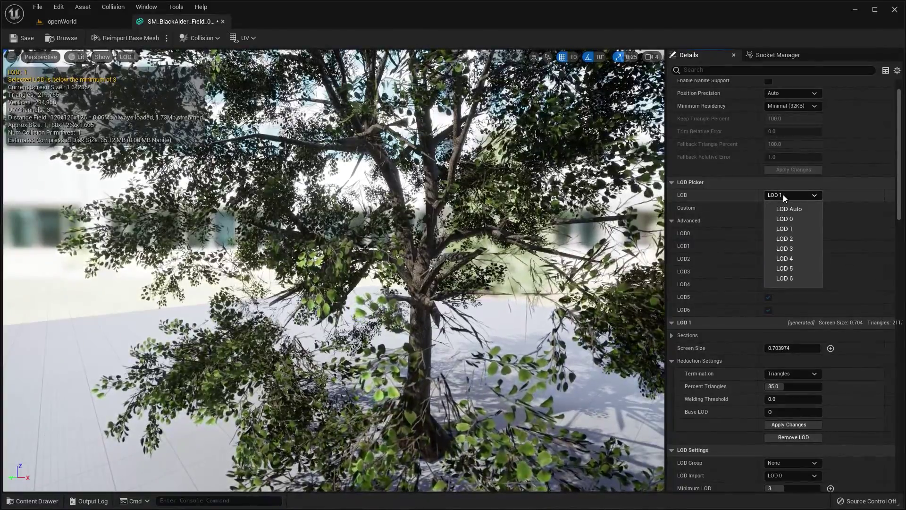
{"action": "left_click", "coordinate": [783, 195]}
{"action": "left_click", "coordinate": [785, 195]}
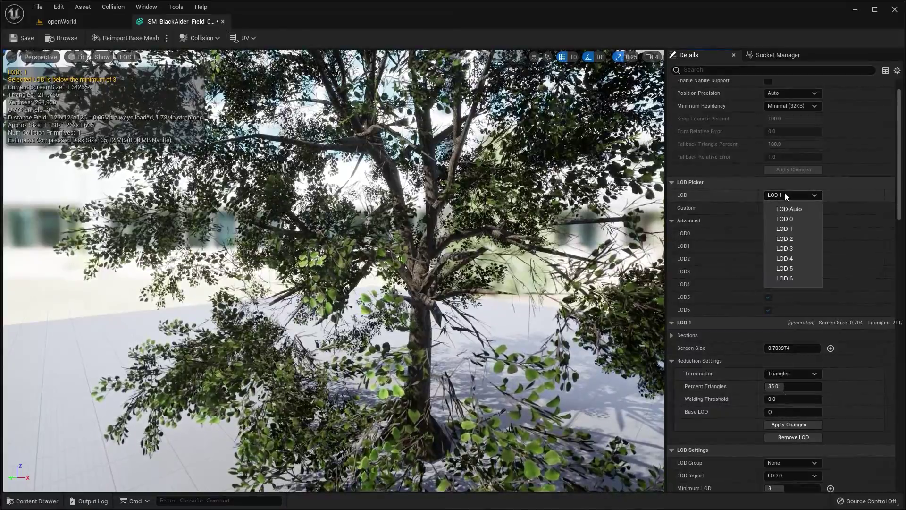
{"action": "left_click", "coordinate": [789, 209]}
{"action": "left_click", "coordinate": [780, 195]}
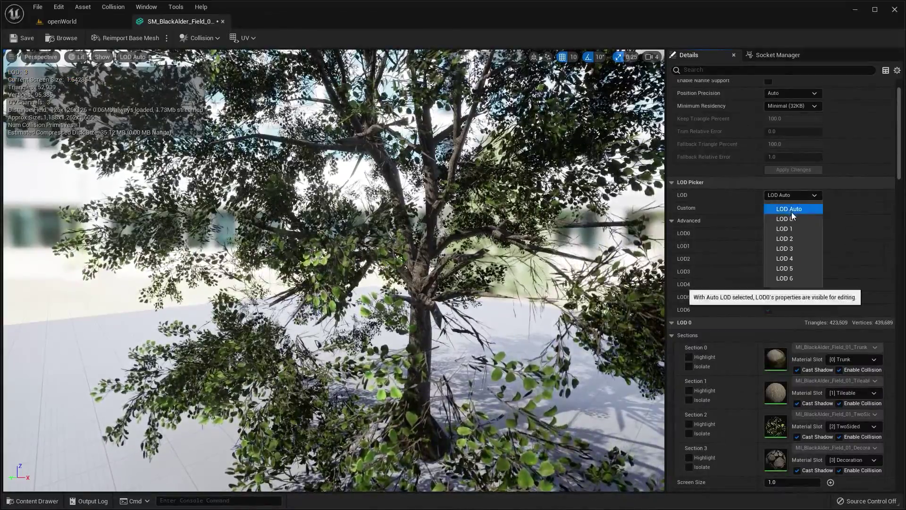
{"action": "left_click", "coordinate": [787, 219]}
- Set the mesh's Minimum LOD to 0, and collapse the LOD 0 and LOD Settings sections
{"action": "left_click", "coordinate": [675, 333]}
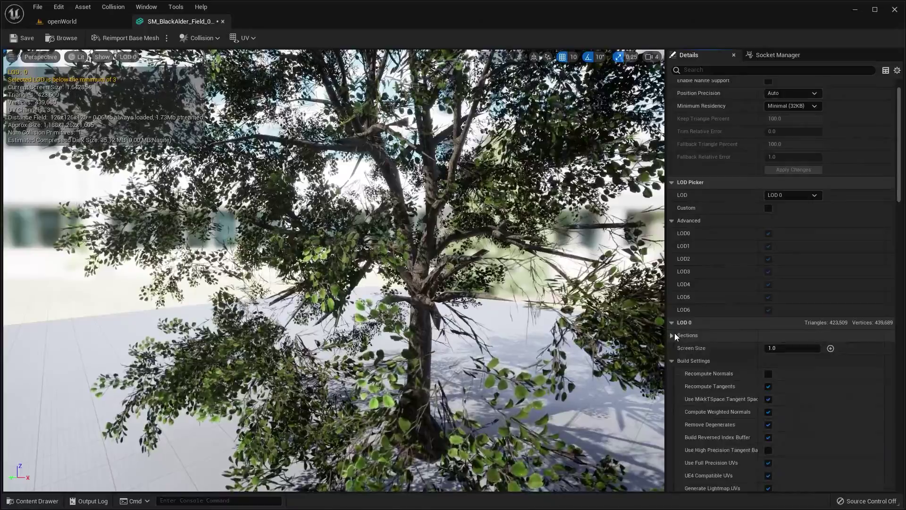
{"action": "left_click", "coordinate": [673, 324]}
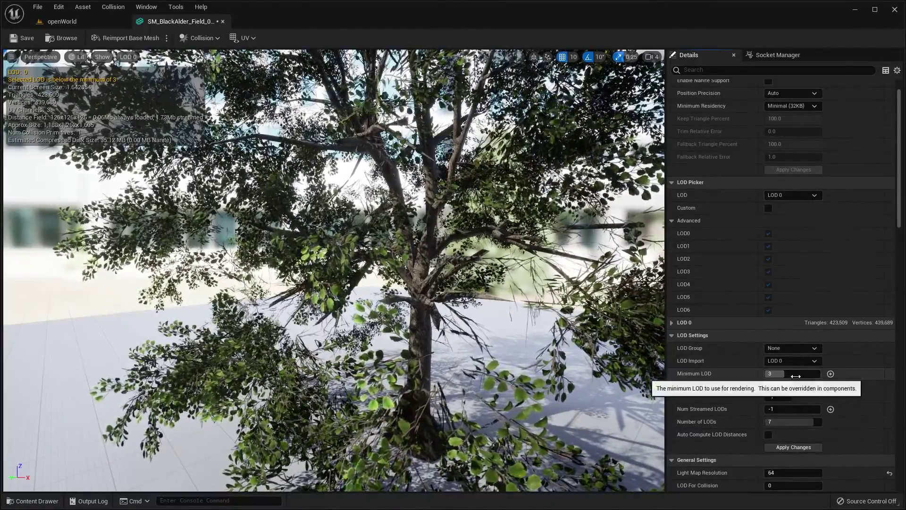
{"action": "left_click", "coordinate": [798, 376]}
{"action": "type", "text": "0"}
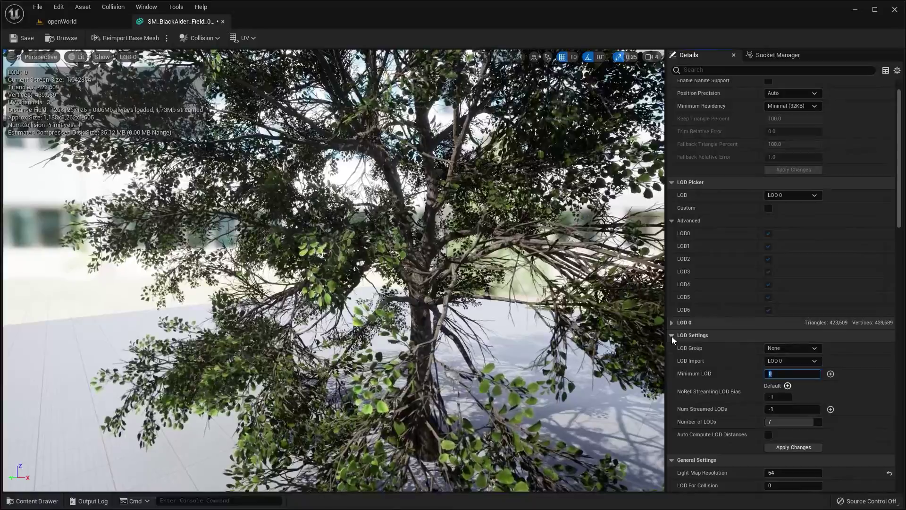
{"action": "left_click", "coordinate": [673, 336]}
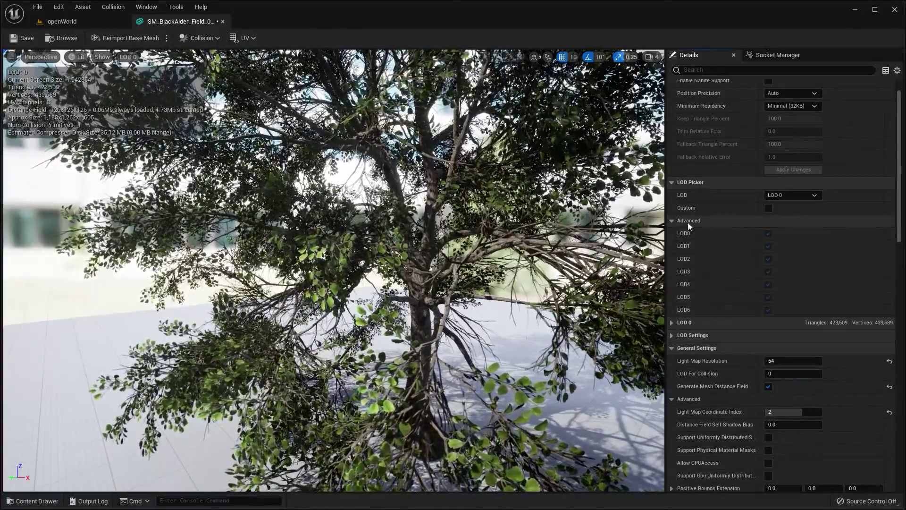
- Expand the LOD 0 section, review its build and reduction settings, and collapse Build Settings
{"action": "left_click", "coordinate": [672, 323]}
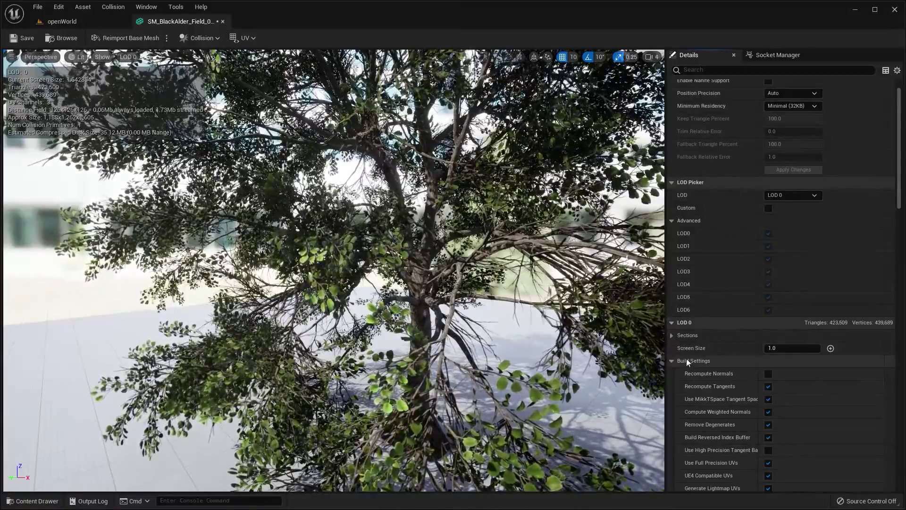
{"action": "scroll", "coordinate": [709, 264], "scroll_direction": "down", "scroll_amount": 2}
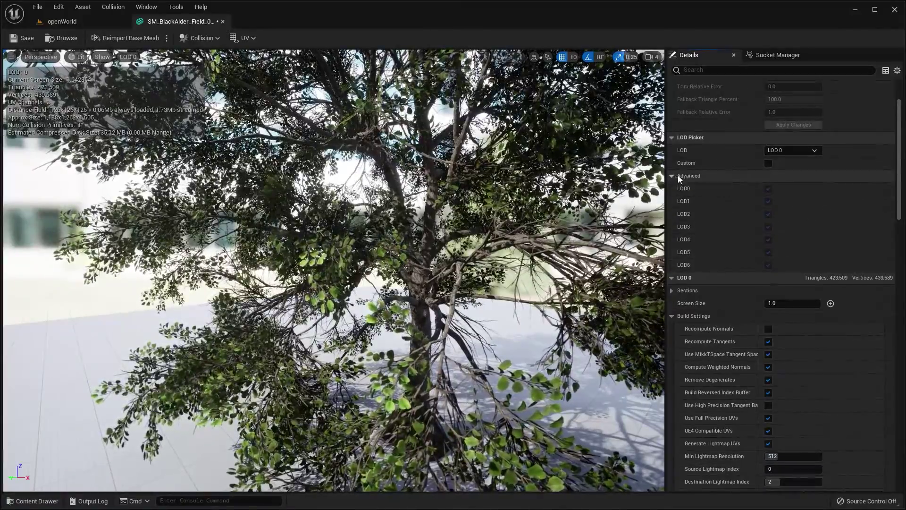
{"action": "scroll", "coordinate": [698, 265], "scroll_direction": "down", "scroll_amount": 6}
{"action": "scroll", "coordinate": [722, 307], "scroll_direction": "down", "scroll_amount": 3}
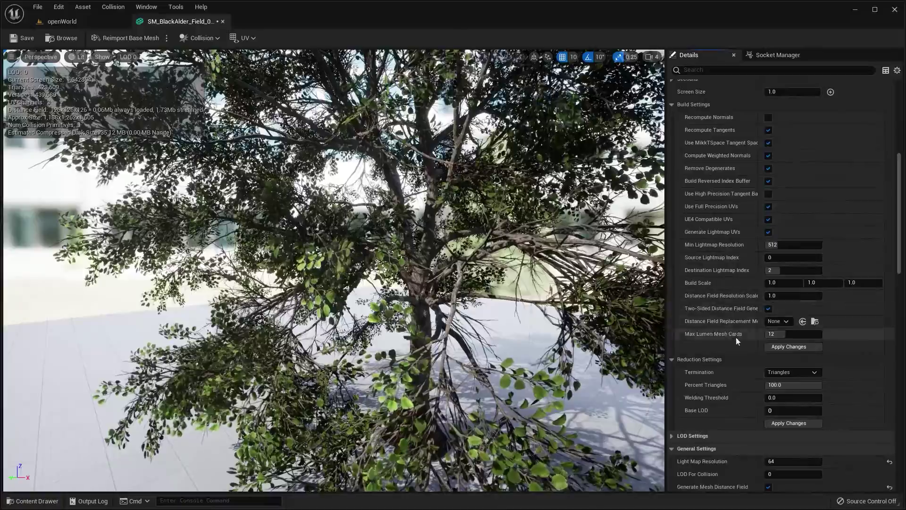
{"action": "scroll", "coordinate": [685, 194], "scroll_direction": "up", "scroll_amount": 3}
{"action": "left_click", "coordinate": [673, 179]}
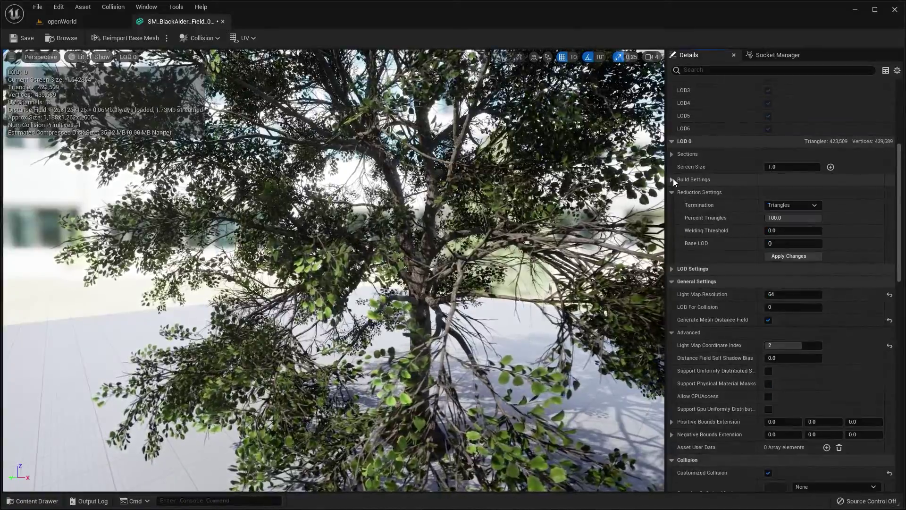
{"action": "scroll", "coordinate": [792, 230], "scroll_direction": "up", "scroll_amount": 6}
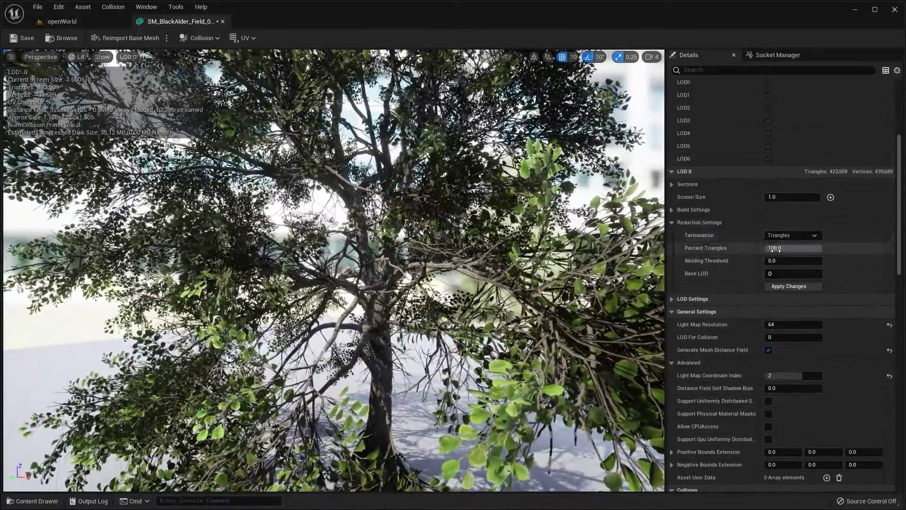
- Switch the previewed level to LOD 1 and try 50 for its Percent Triangles
{"action": "left_click", "coordinate": [781, 150]}
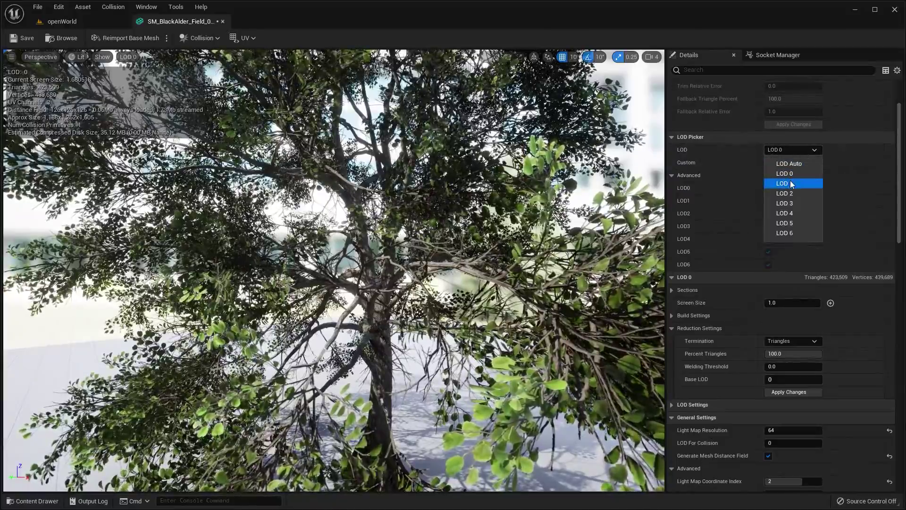
{"action": "left_click", "coordinate": [785, 183]}
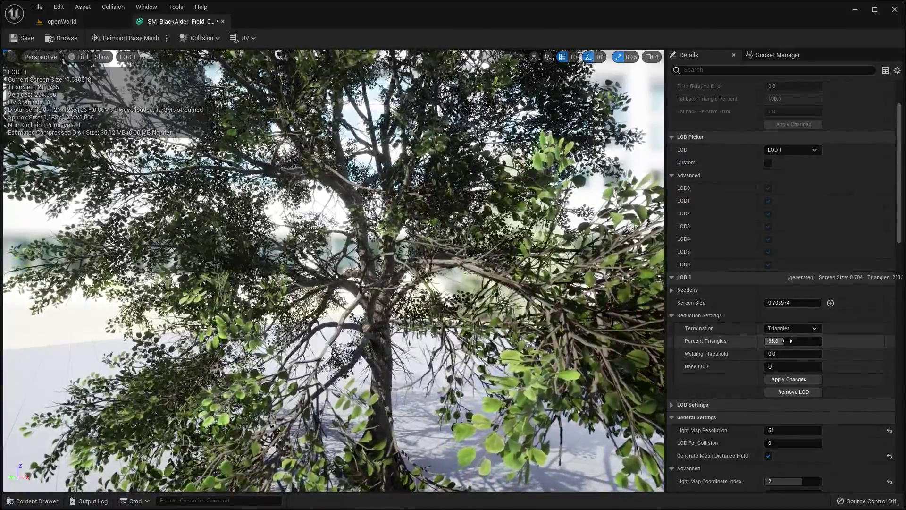
{"action": "left_click", "coordinate": [787, 340]}
{"action": "type", "text": "50"}
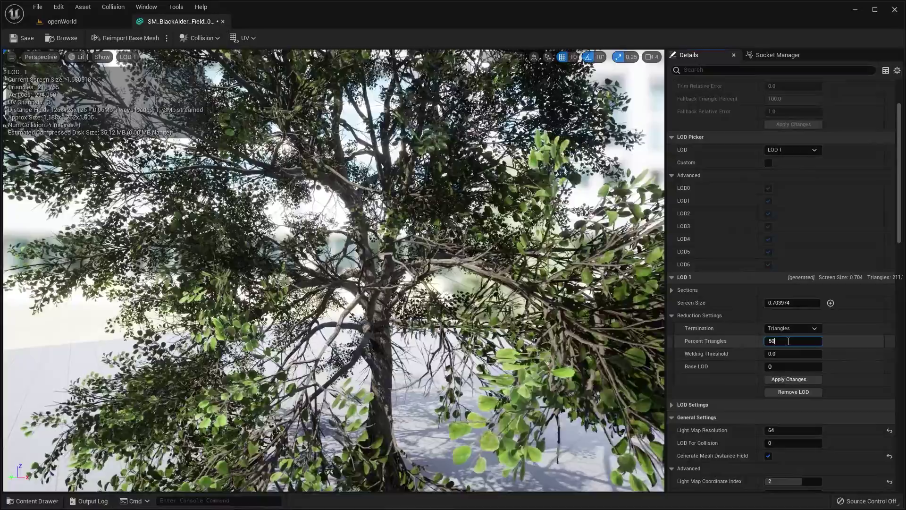
{"action": "key", "text": "Return"}
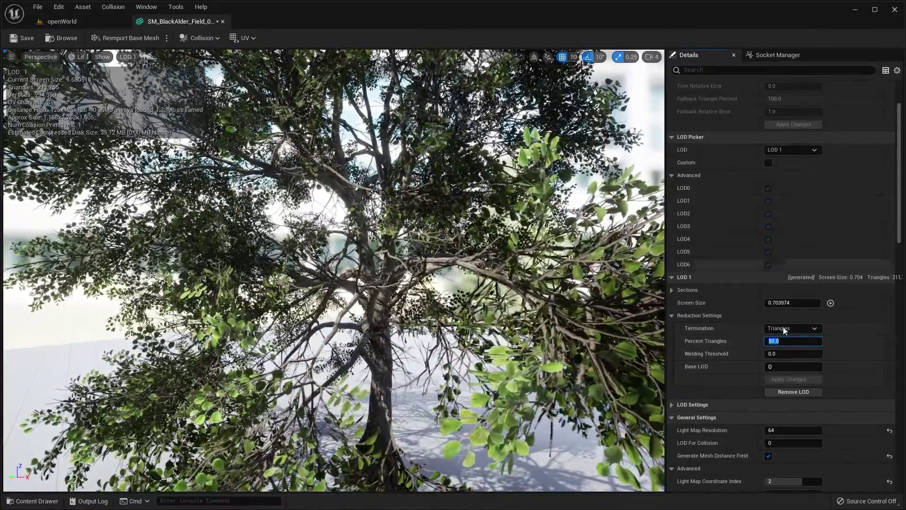
- Set LOD 1's Percent Triangles to 35 and apply the reduction changes to the mesh
{"action": "left_click", "coordinate": [787, 149]}
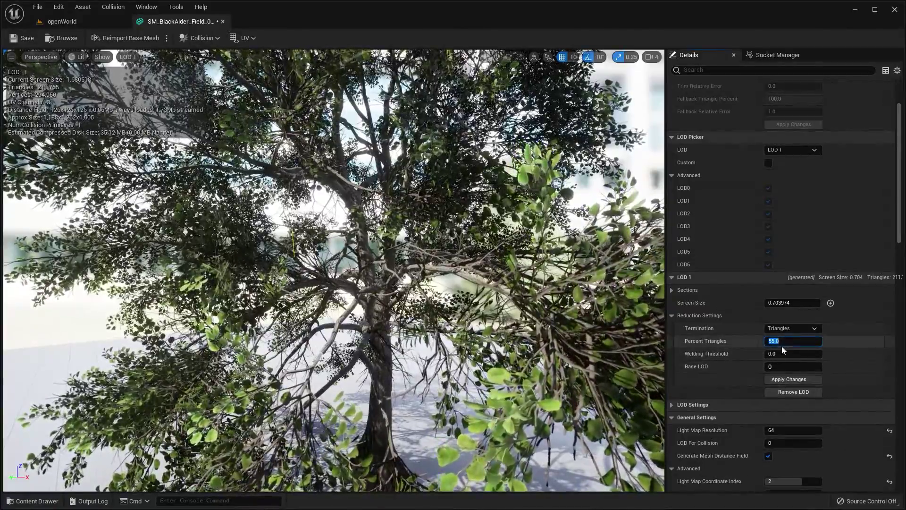
{"action": "type", "text": "35"}
{"action": "key", "text": "Return"}
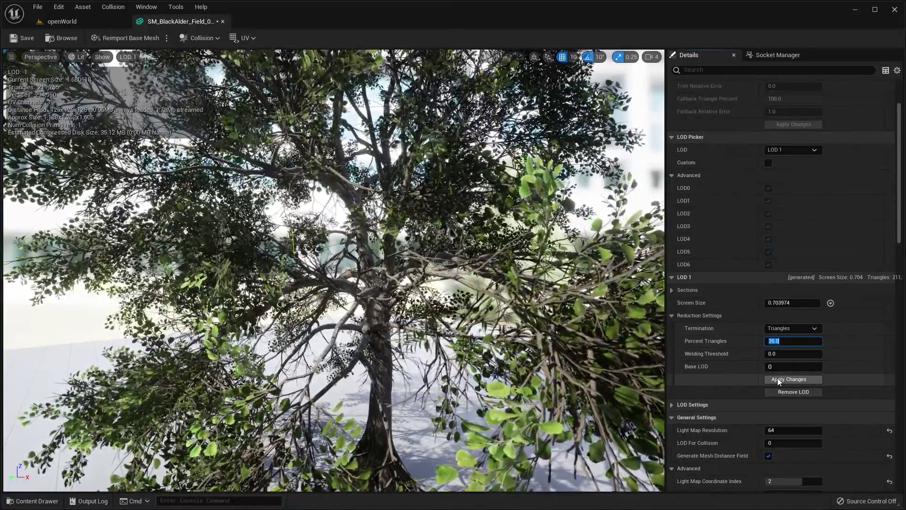
{"action": "left_click", "coordinate": [778, 380]}
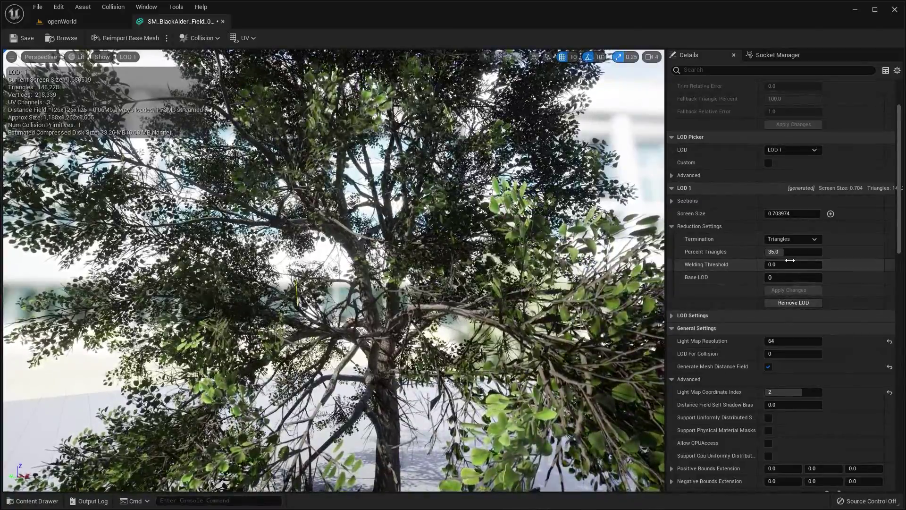
- Set LOD 1's Percent Triangles to 50 without applying the changes
{"action": "left_click", "coordinate": [790, 253]}
{"action": "type", "text": "50"}
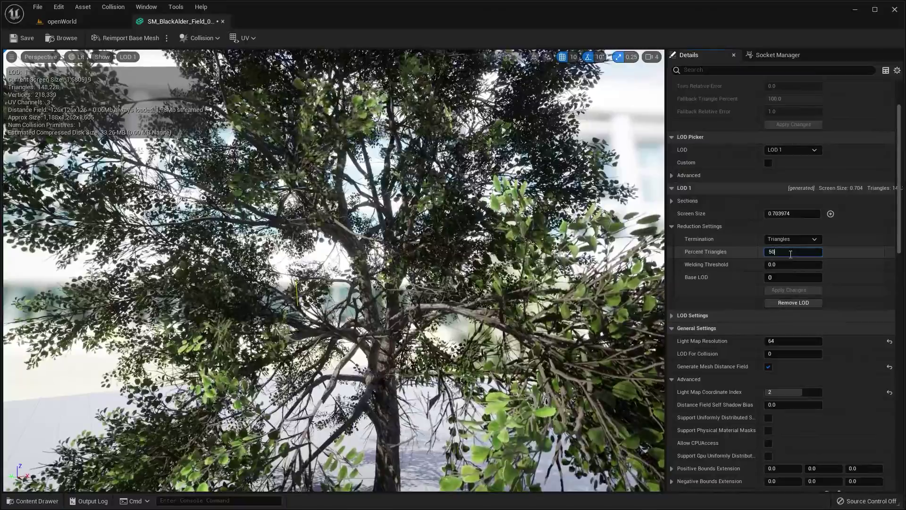
{"action": "key", "text": "Return"}
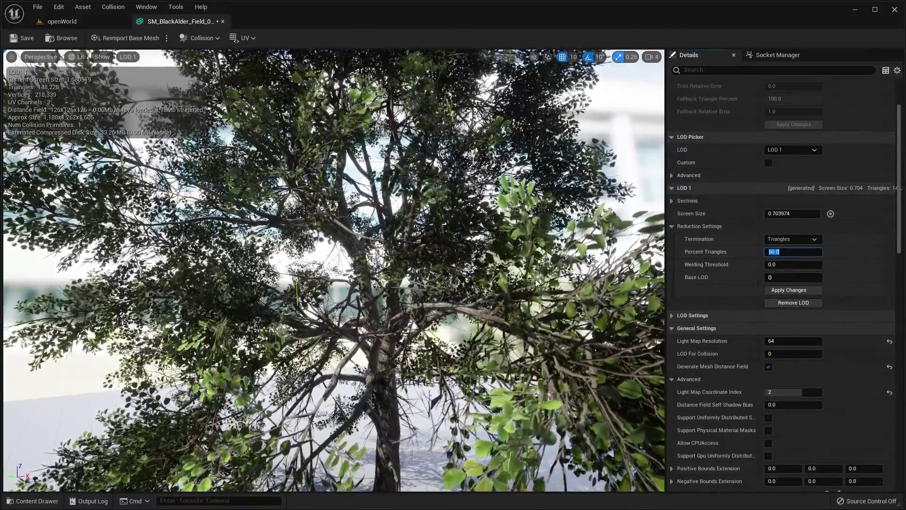
{"action": "left_click", "coordinate": [557, 282]}
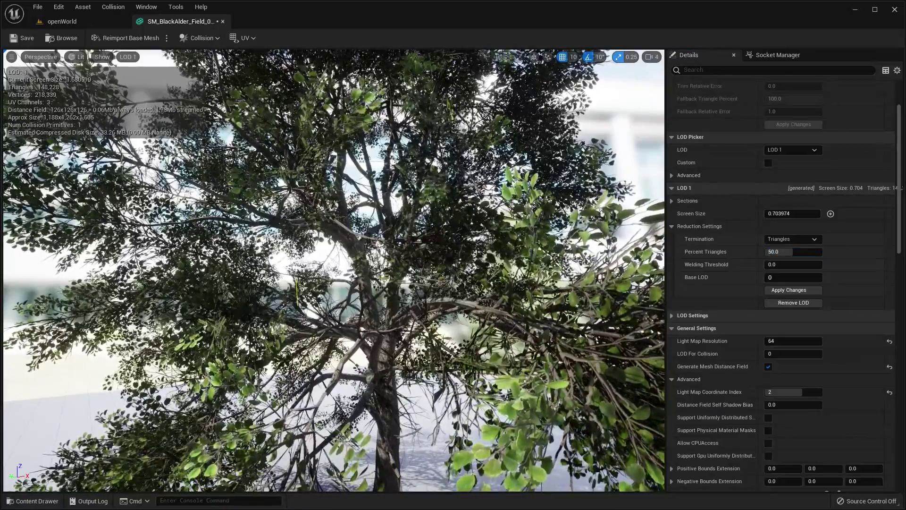
- Preview the tree at LOD 2 and compare its Screen Size setting with the current screen size from farther away
{"action": "scroll", "coordinate": [334, 270], "scroll_direction": "down", "scroll_amount": 5}
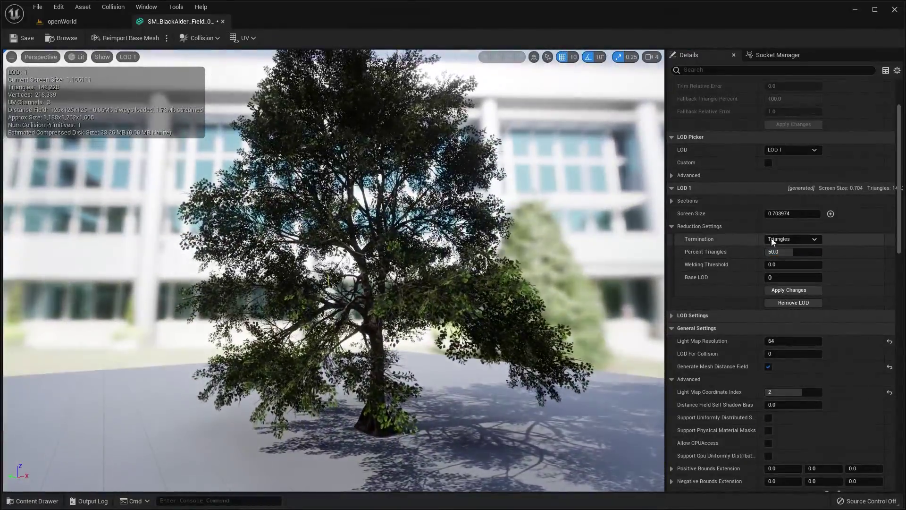
{"action": "left_click", "coordinate": [793, 151]}
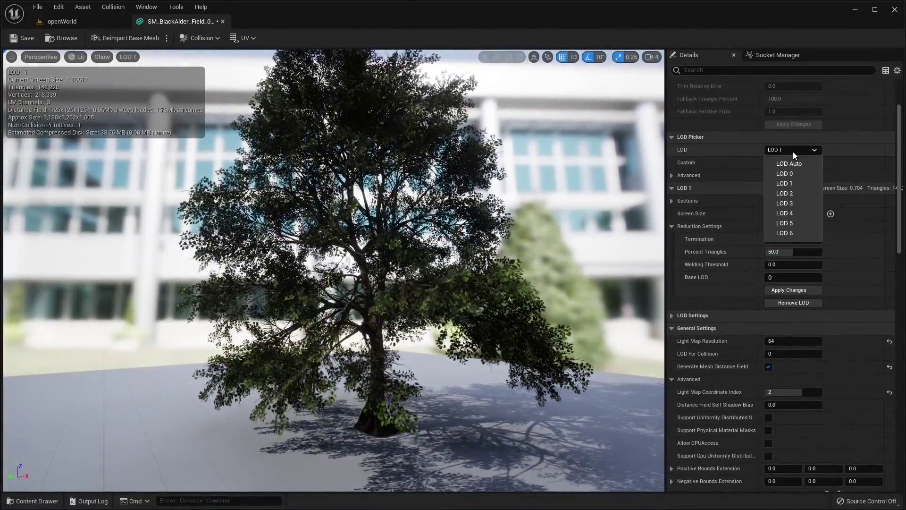
{"action": "left_click", "coordinate": [799, 194]}
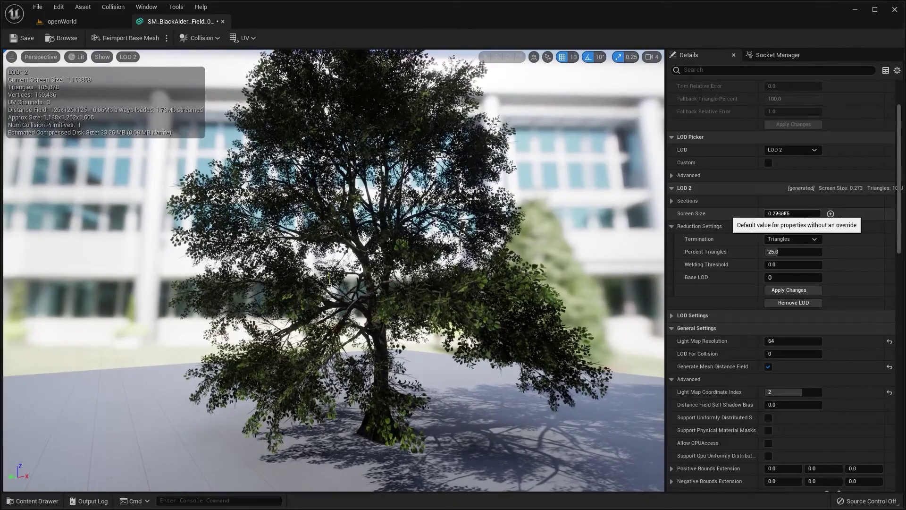
{"action": "left_click", "coordinate": [782, 214]}
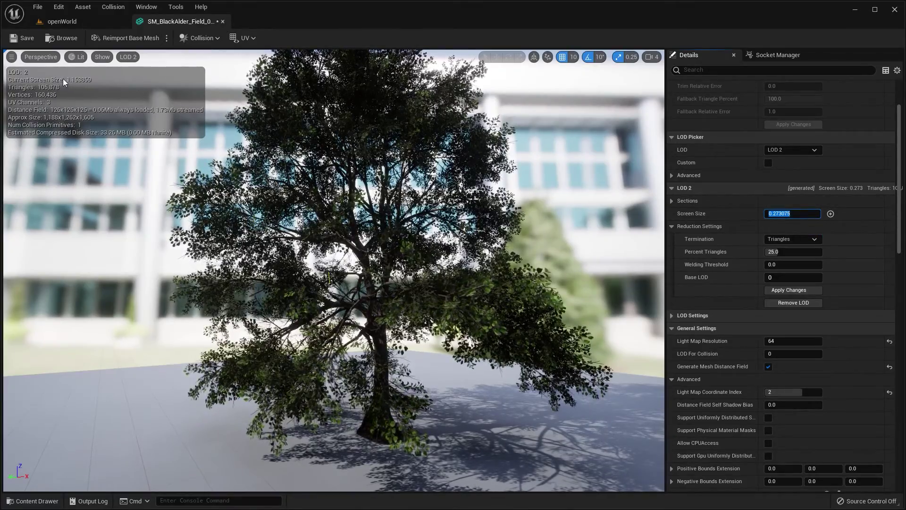
{"action": "left_click", "coordinate": [384, 228]}
{"action": "key", "text": "s"}
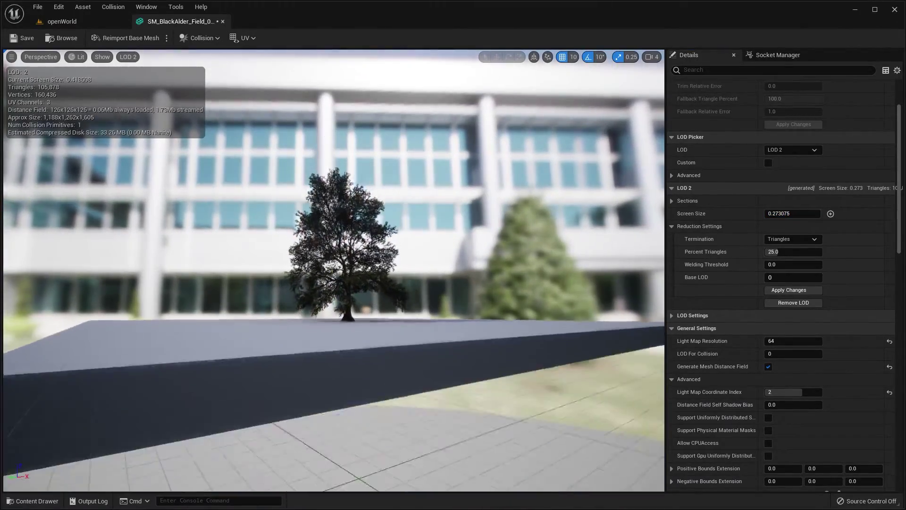
{"action": "right_click_drag", "start_coordinate": [385, 228], "coordinate": [384, 282]}
{"action": "scroll", "coordinate": [334, 270], "scroll_direction": "down", "scroll_amount": 5}
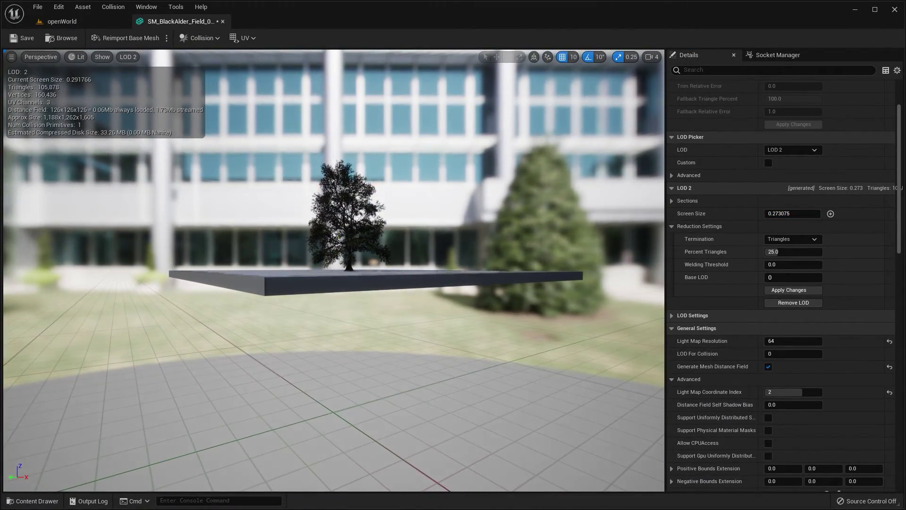
{"action": "key", "text": "s"}
{"action": "key", "text": "e"}
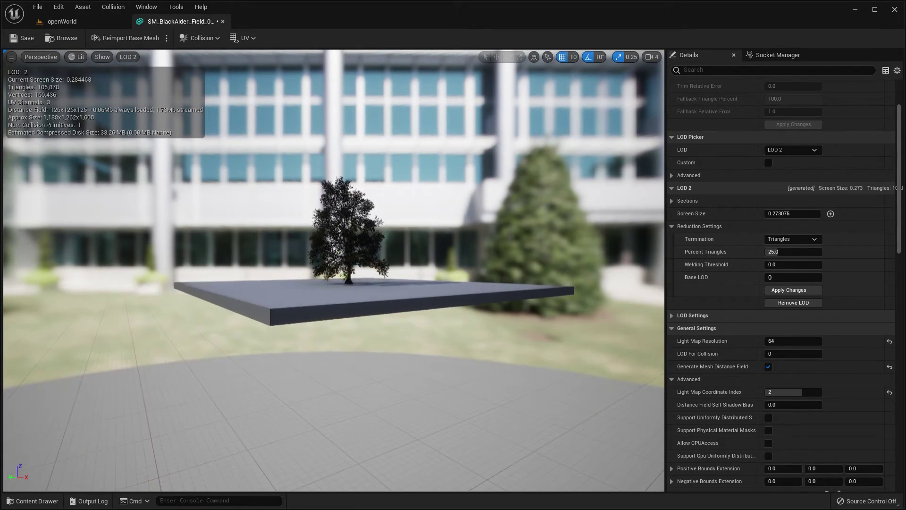
{"action": "right_click_drag", "start_coordinate": [373, 213], "coordinate": [354, 227]}
{"action": "right_click_drag", "start_coordinate": [377, 191], "coordinate": [361, 174]}
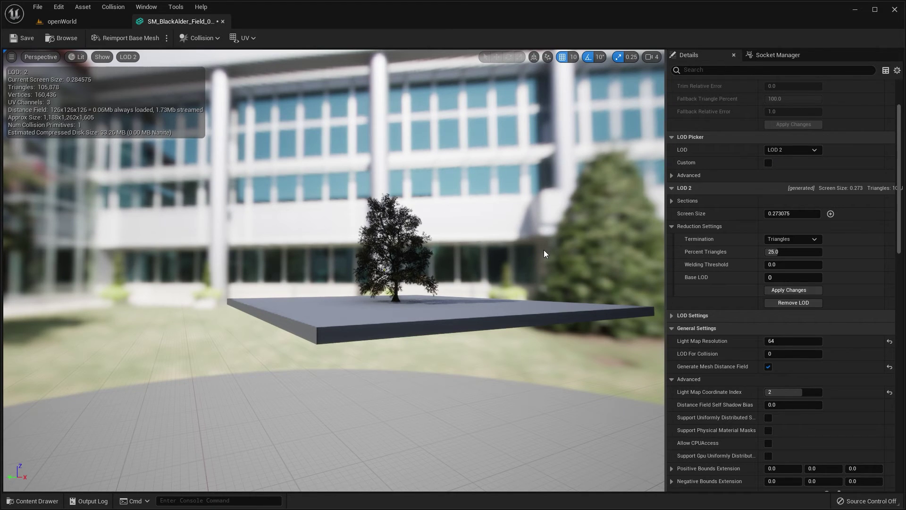
{"action": "left_click_drag", "start_coordinate": [502, 255], "coordinate": [547, 228]}
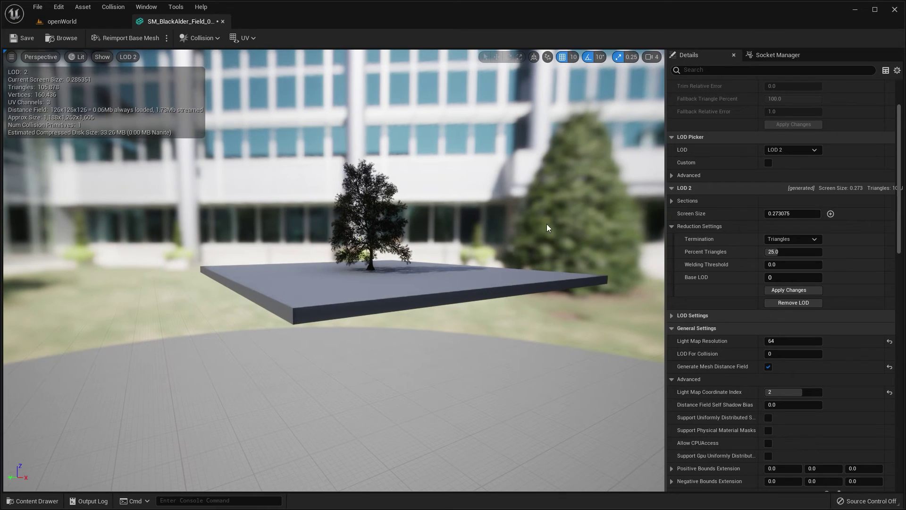
- Preview the tree at LOD 3 and examine its foliage and Percent Triangles setting from a distance
{"action": "left_click", "coordinate": [786, 150]}
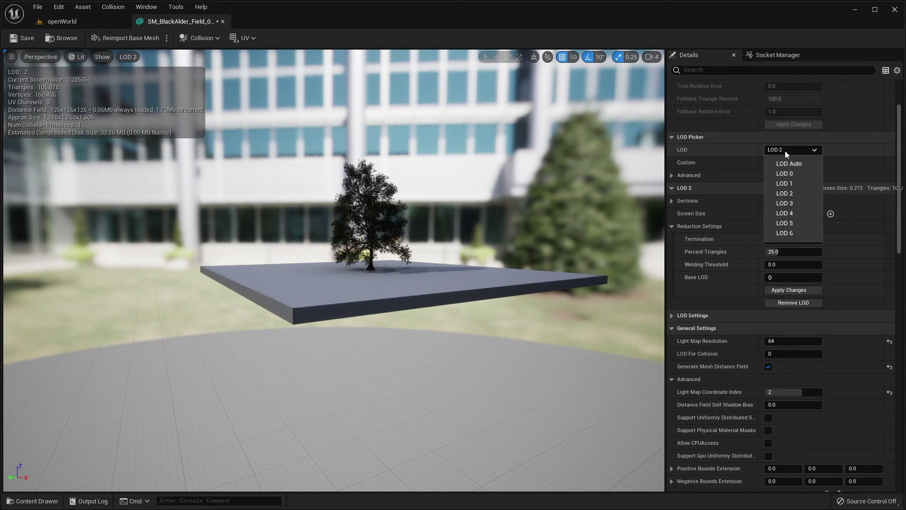
{"action": "left_click", "coordinate": [797, 203]}
{"action": "right_click_drag", "start_coordinate": [324, 194], "coordinate": [352, 250], "text": "alt"}
{"action": "key", "text": "s"}
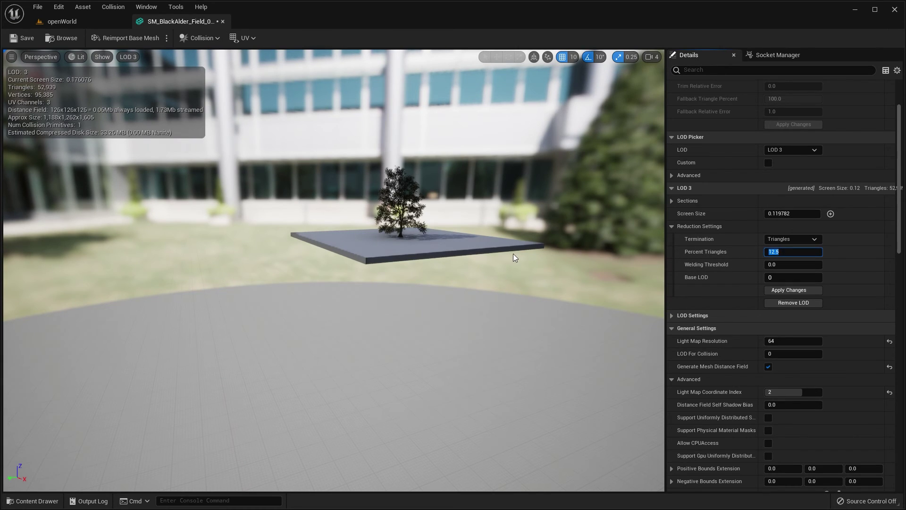
{"action": "left_click_drag", "start_coordinate": [514, 253], "coordinate": [467, 268]}
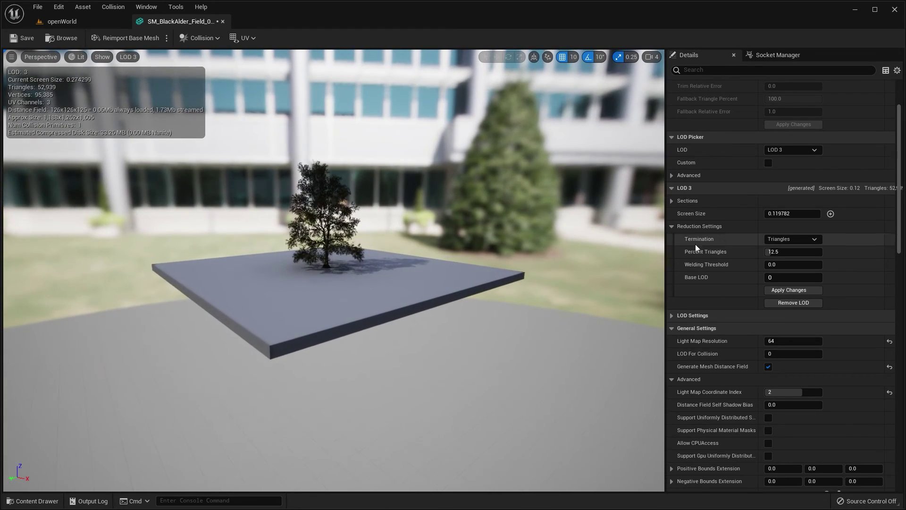
- Check LOD 1's reduction settings, and set LOD 2's Percent Triangles to 11
{"action": "left_click", "coordinate": [782, 152]}
{"action": "left_click", "coordinate": [791, 184]}
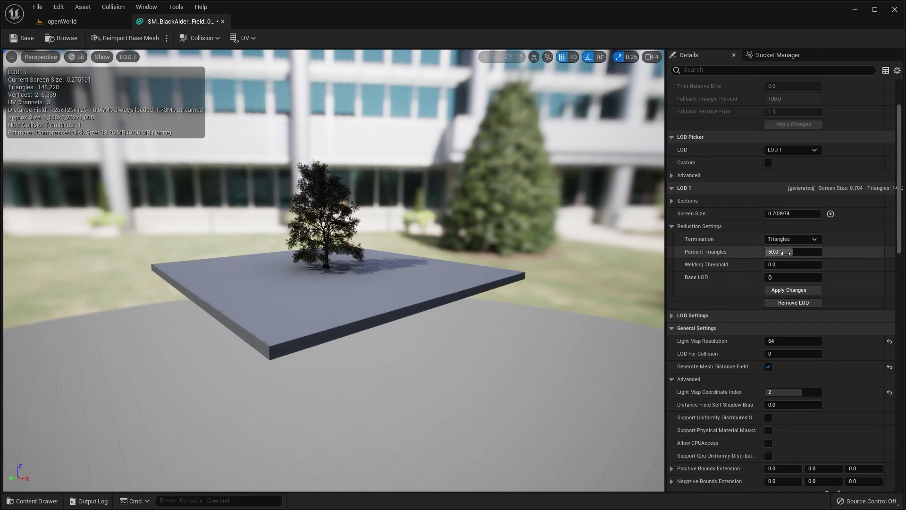
{"action": "left_click", "coordinate": [791, 150]}
{"action": "left_click", "coordinate": [788, 194]}
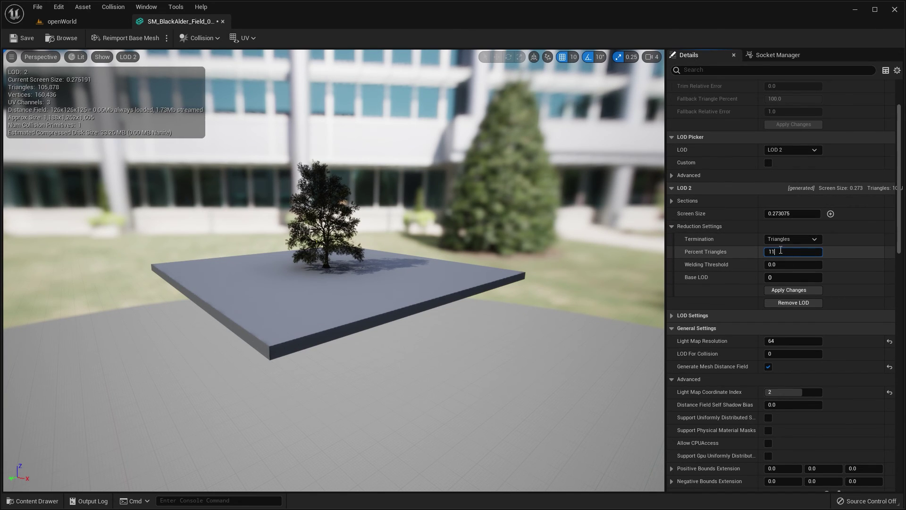
- Switch the previewed level to LOD 3 and set its Percent Triangles to 22
{"action": "left_click", "coordinate": [787, 152]}
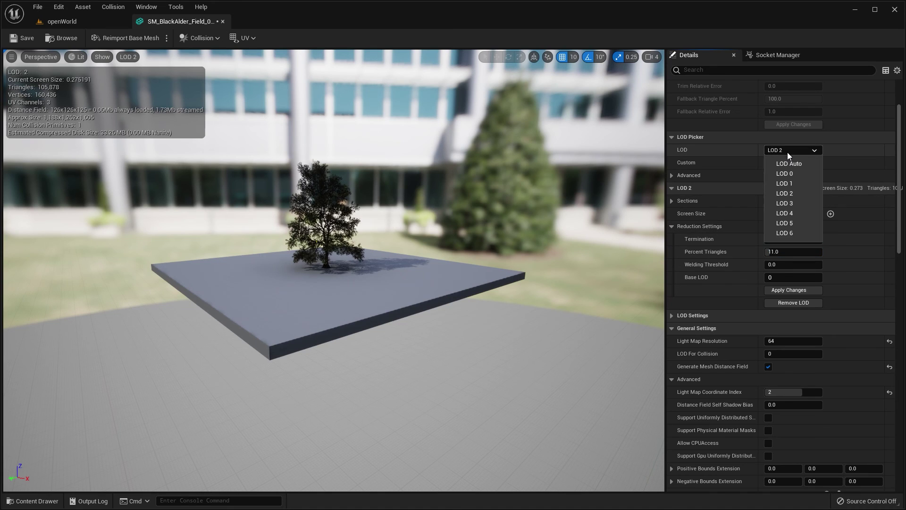
{"action": "left_click", "coordinate": [791, 206]}
{"action": "left_click", "coordinate": [786, 250]}
{"action": "type", "text": "22"}
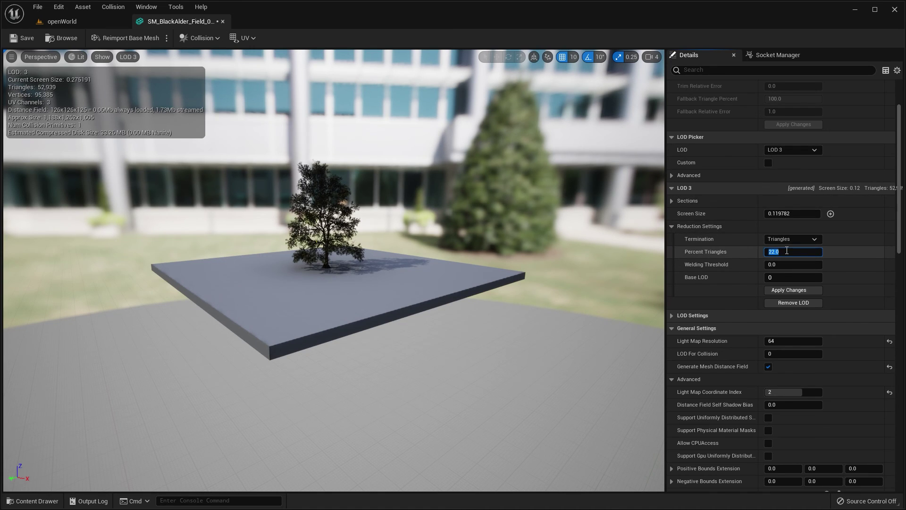
- Compare the reduction settings of LOD 2 and LOD 3, and examine the LOD 3 foliage up close
{"action": "left_click", "coordinate": [788, 151]}
{"action": "left_click", "coordinate": [798, 192]}
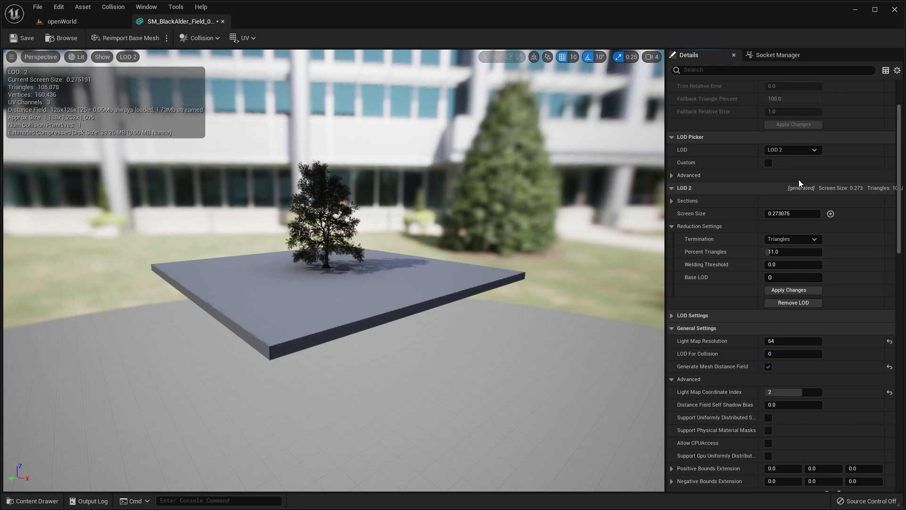
{"action": "left_click", "coordinate": [794, 149]}
{"action": "left_click", "coordinate": [798, 199]}
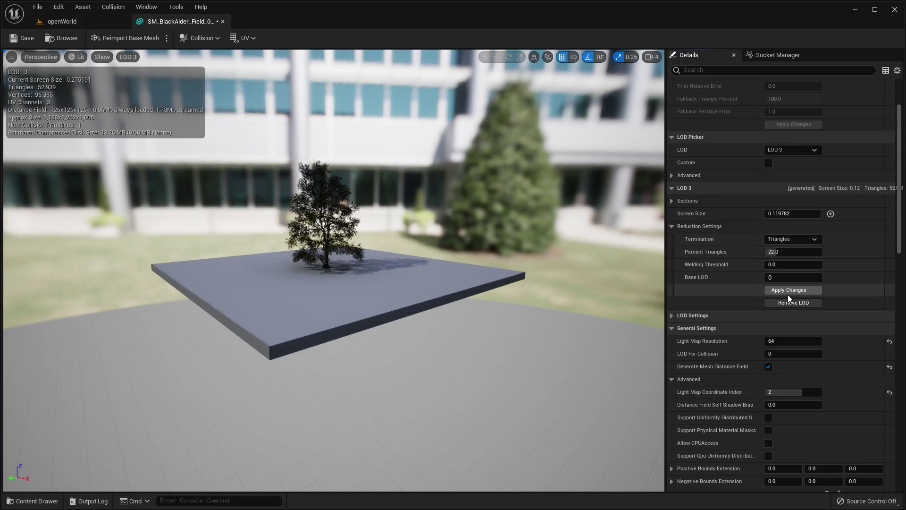
{"action": "key", "text": "w"}
{"action": "right_click_drag", "start_coordinate": [333, 270], "coordinate": [355, 208]}
{"action": "right_click_drag", "start_coordinate": [431, 262], "coordinate": [431, 262]}
{"action": "key", "text": "s"}
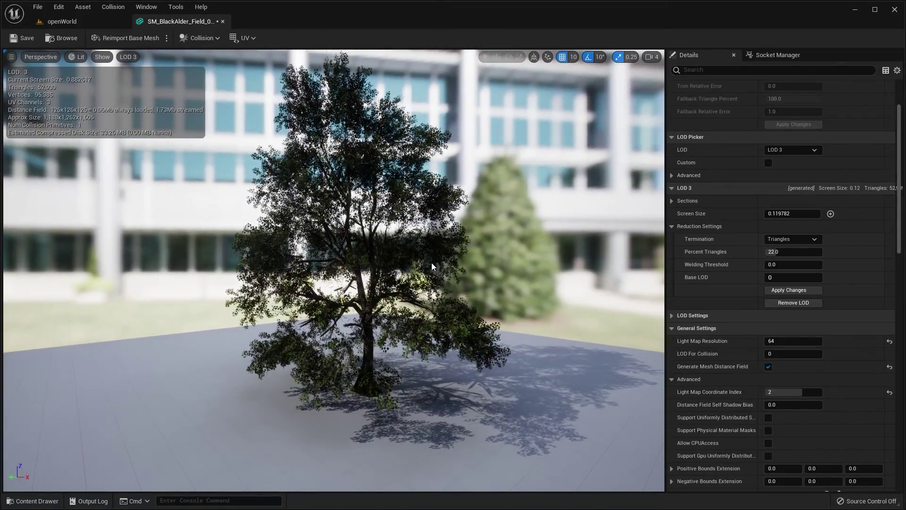